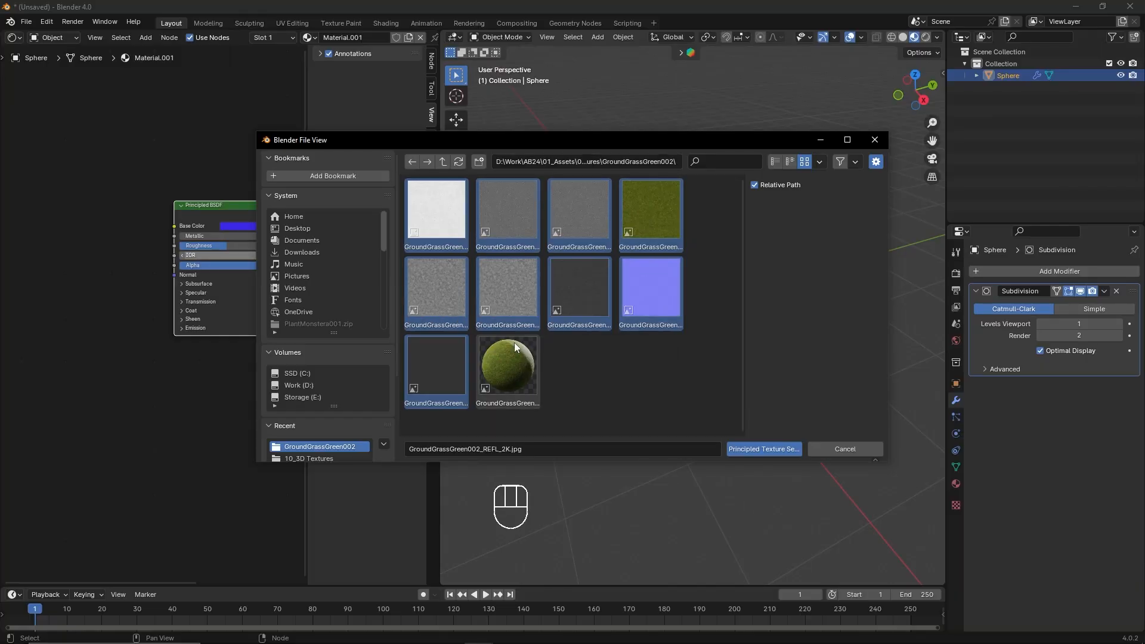
Build the Principled Texture Setup from the selected GroundGrassGreen002 texture maps
left_click(771, 449)
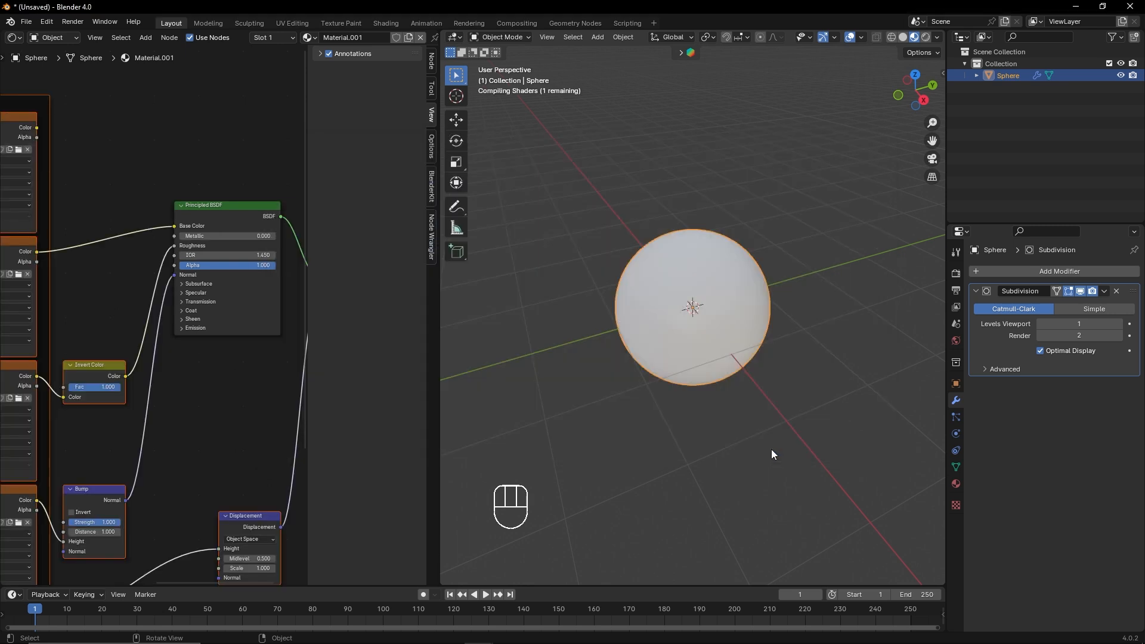
scroll(110, 352, "down", 3)
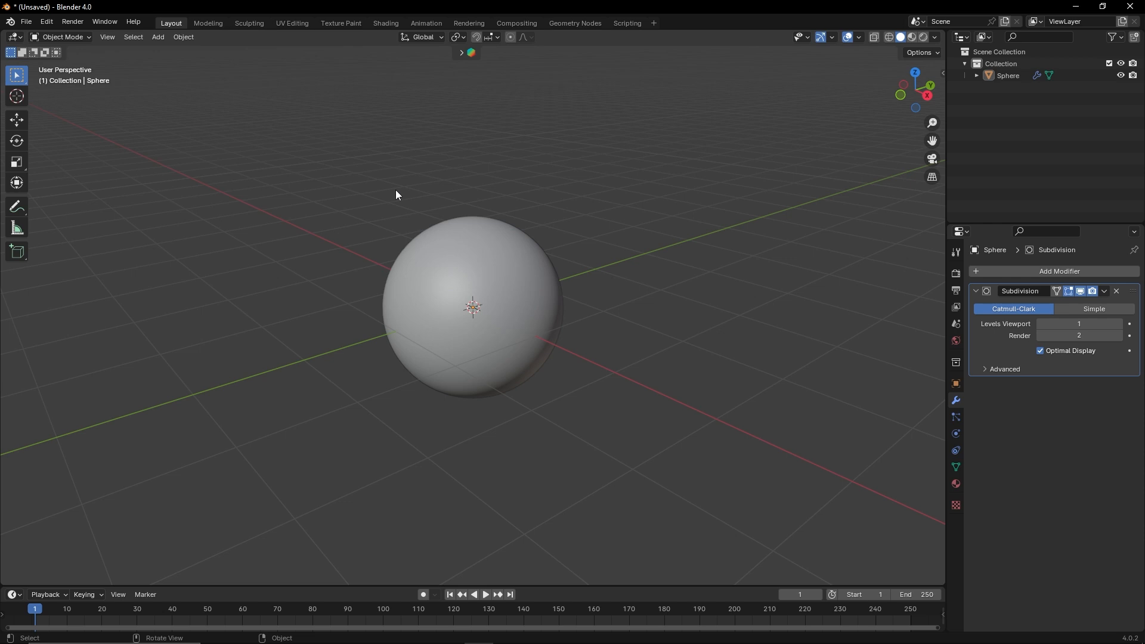
left_click_drag(135, 206, 176, 221)
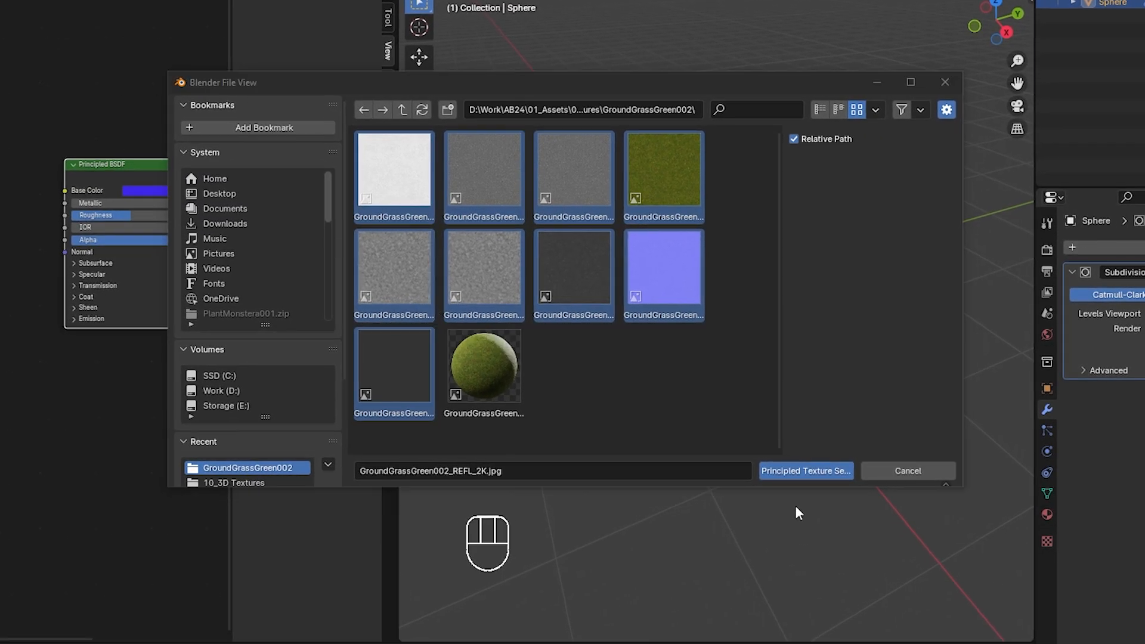
left_click(803, 482)
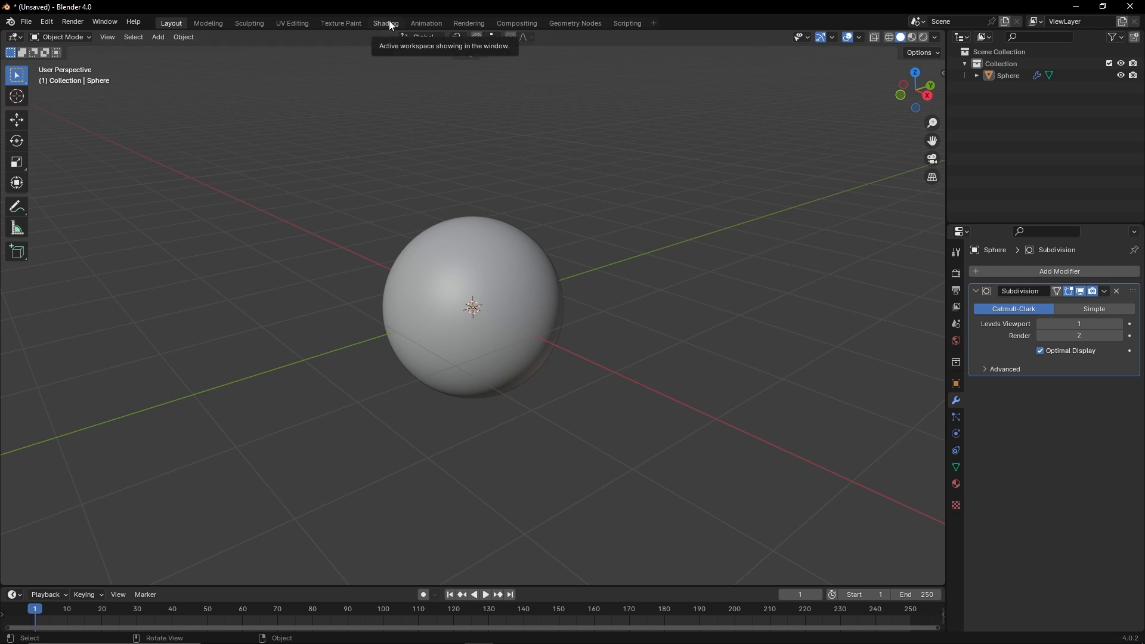
Split the 3D viewport vertically into two areas and change the new area to the Shader Editor
left_click(389, 21)
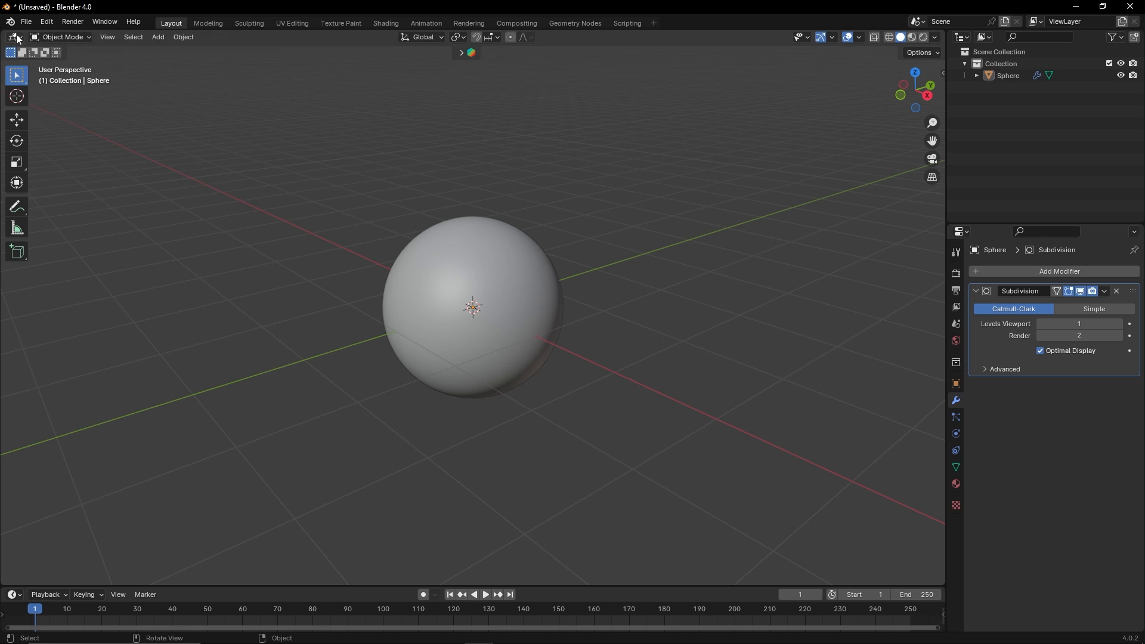
left_click_drag(3, 29, 439, 125)
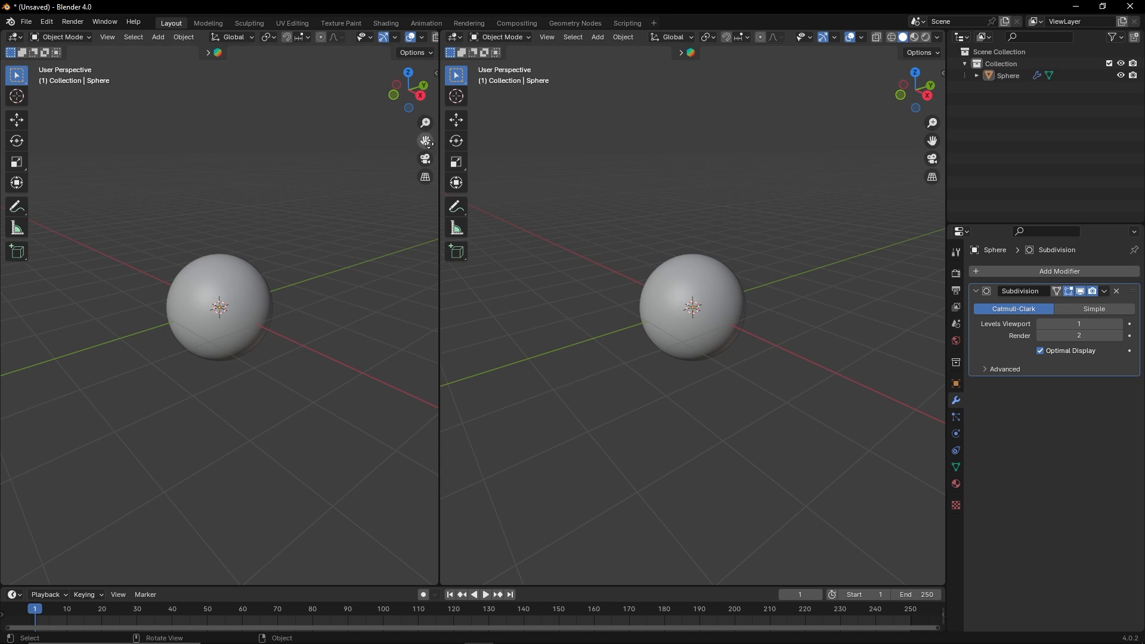
left_click(15, 37)
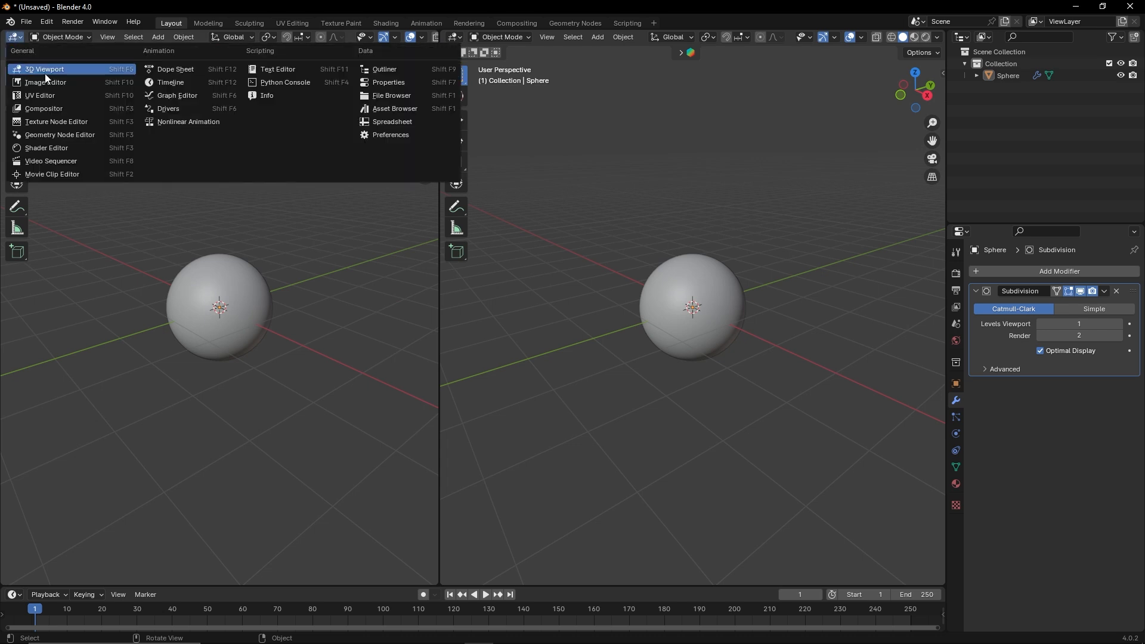
left_click(61, 148)
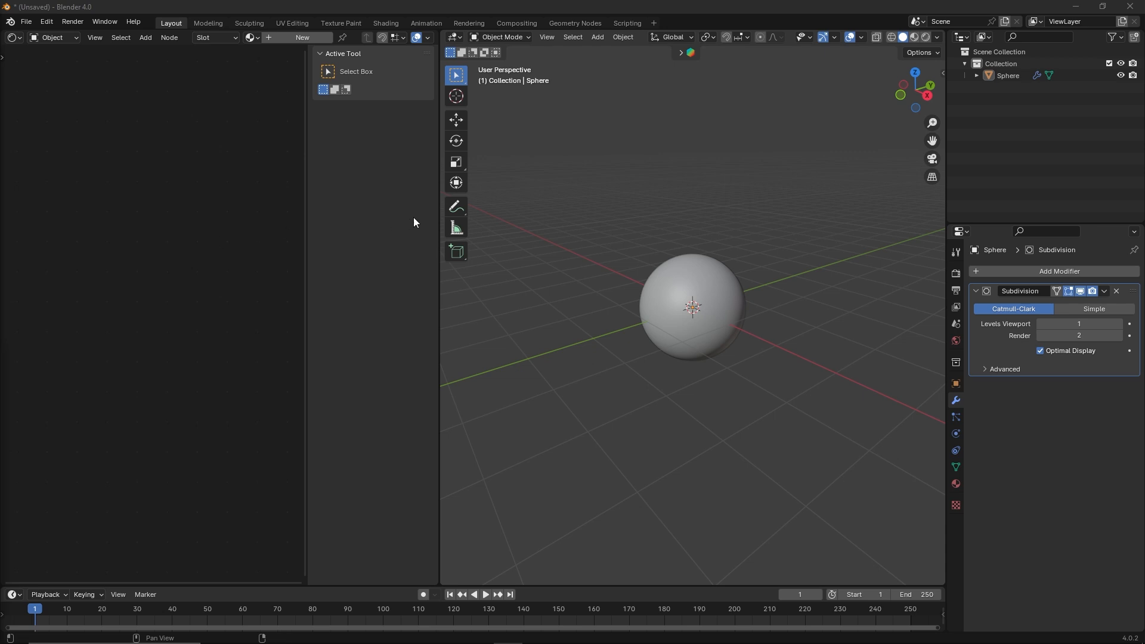
Create a new material for the sphere and spread its Principled BSDF and Material Output nodes apart
left_click(699, 282)
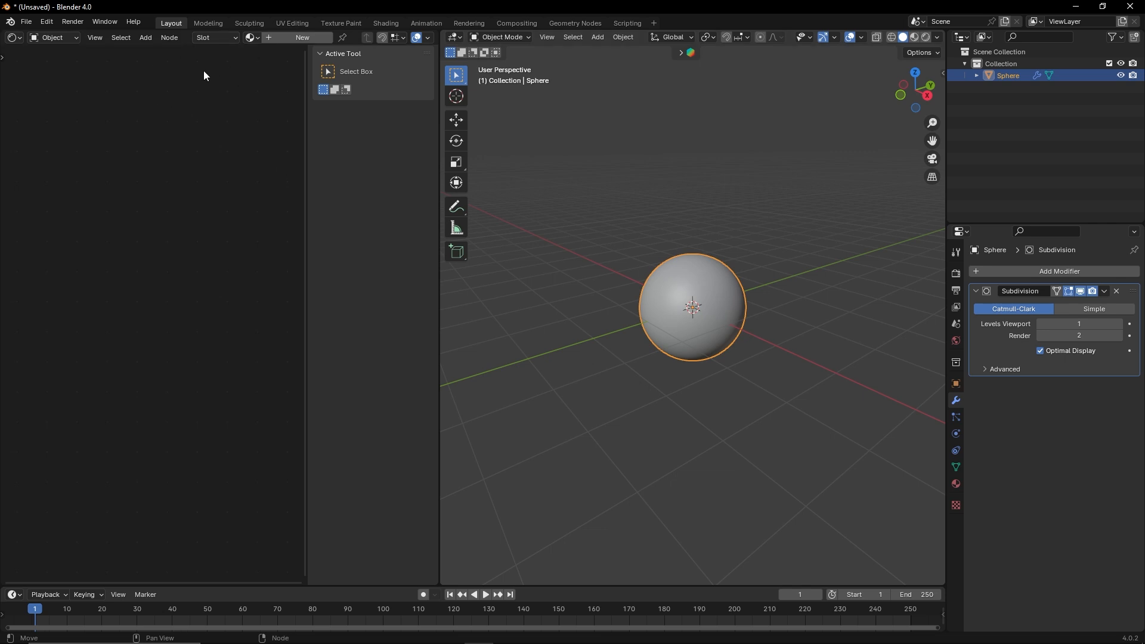
left_click(307, 39)
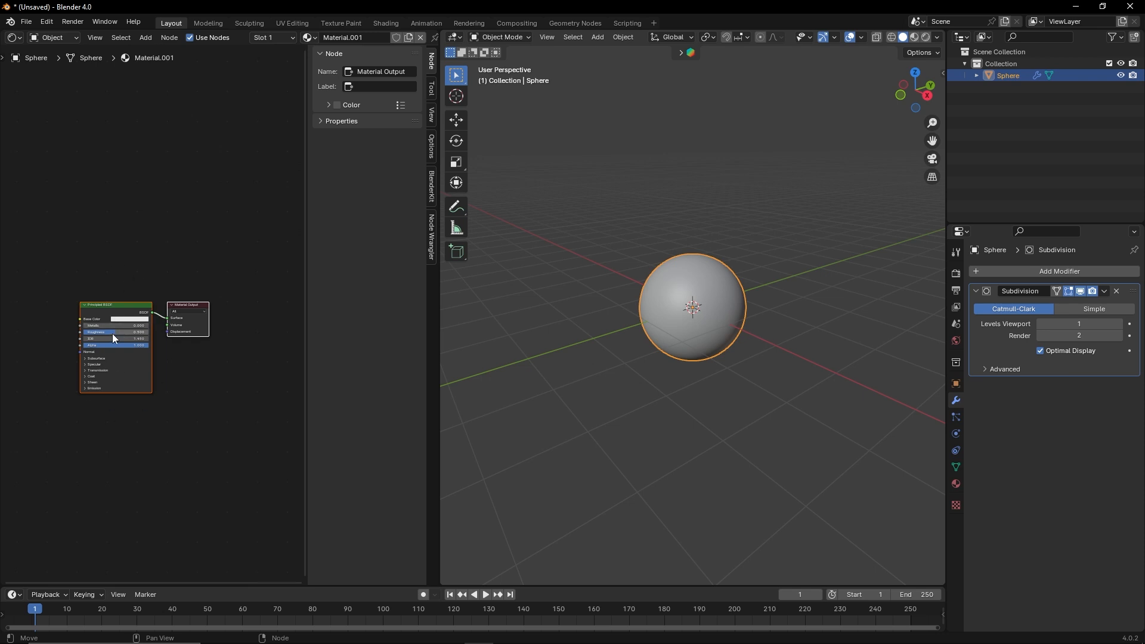
scroll(116, 333, "up", 3)
left_click(200, 310)
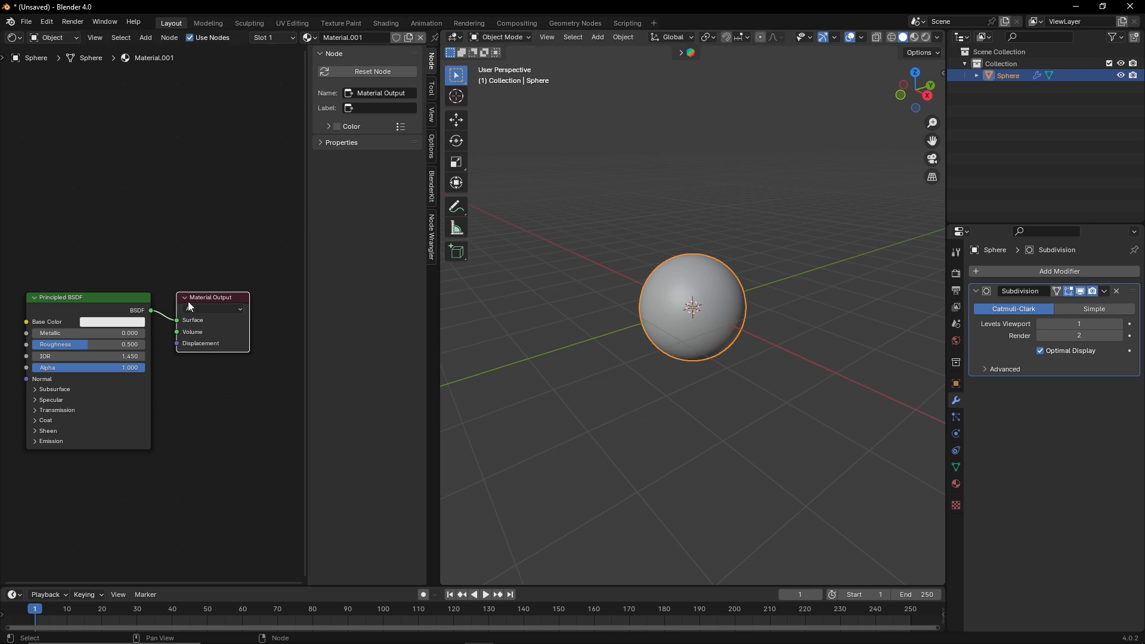
left_click_drag(213, 299, 250, 326)
left_click_drag(105, 299, 124, 263)
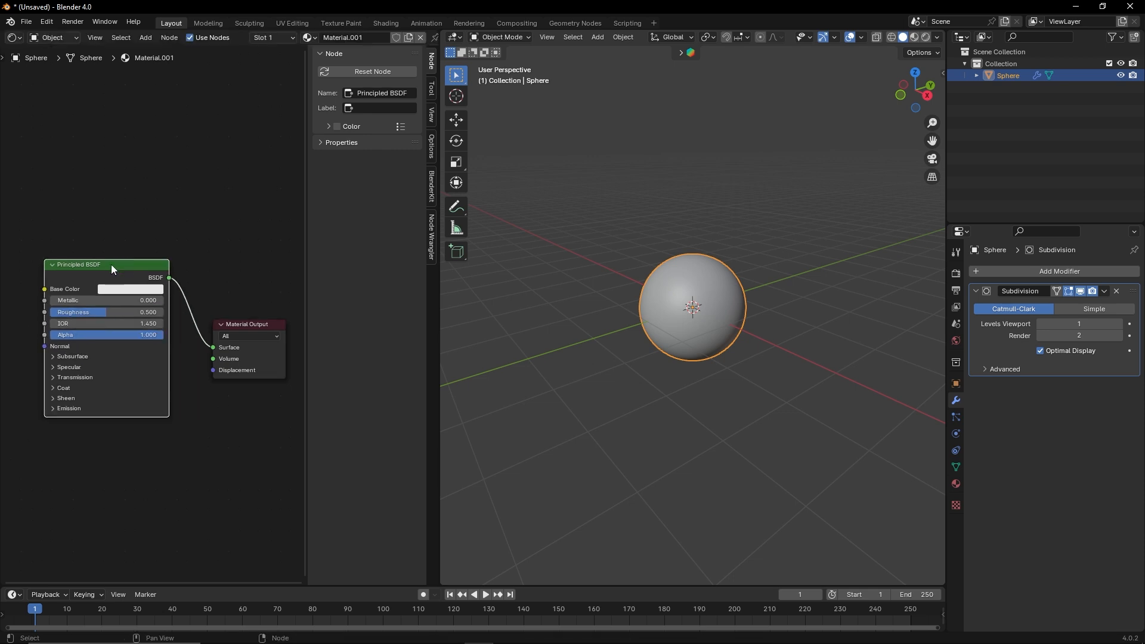
left_click_drag(85, 446, 132, 427)
middle_click_drag(135, 429, 183, 411)
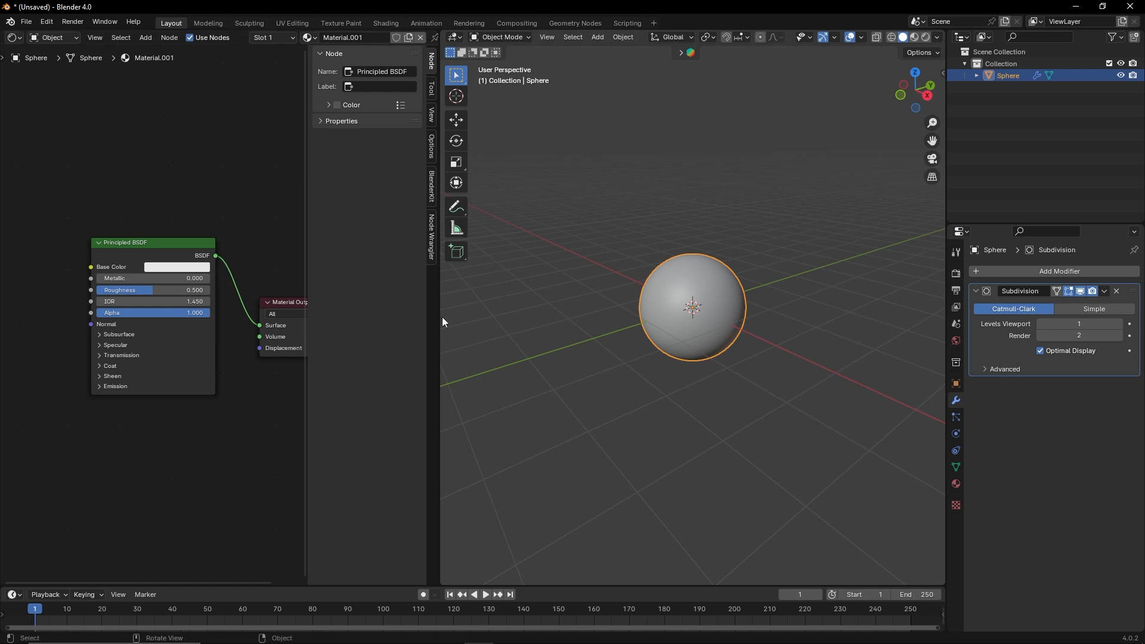
Set the Principled BSDF's Base Color to a saturated blue and switch the 3D viewport to Material Preview shading
left_click(198, 270)
left_click(203, 147)
left_click_drag(203, 147, 230, 135)
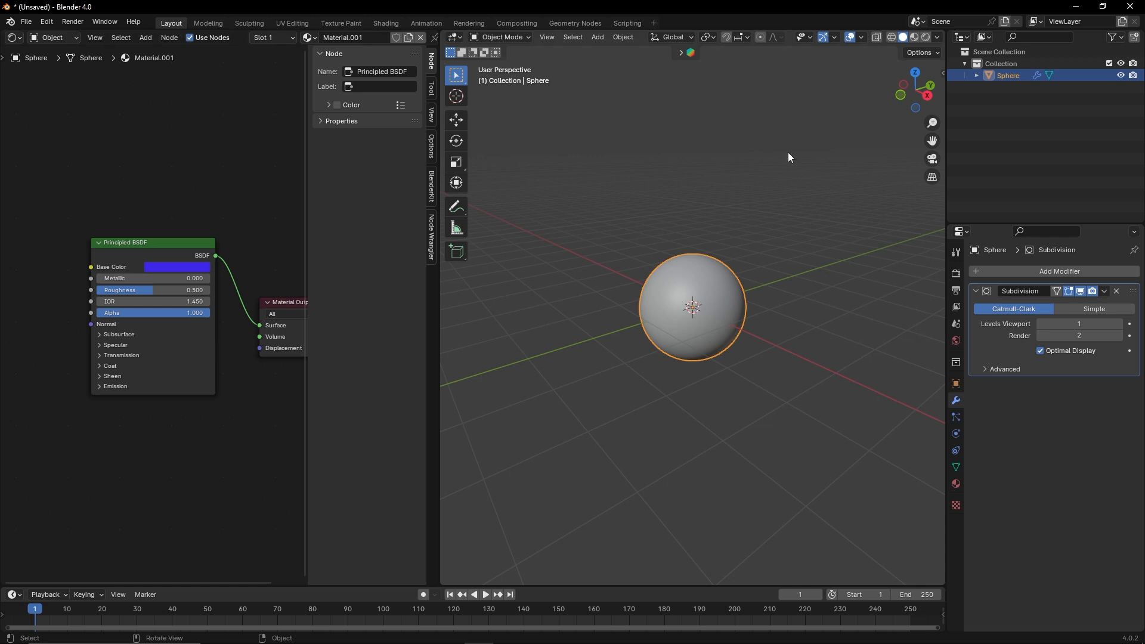
left_click(915, 37)
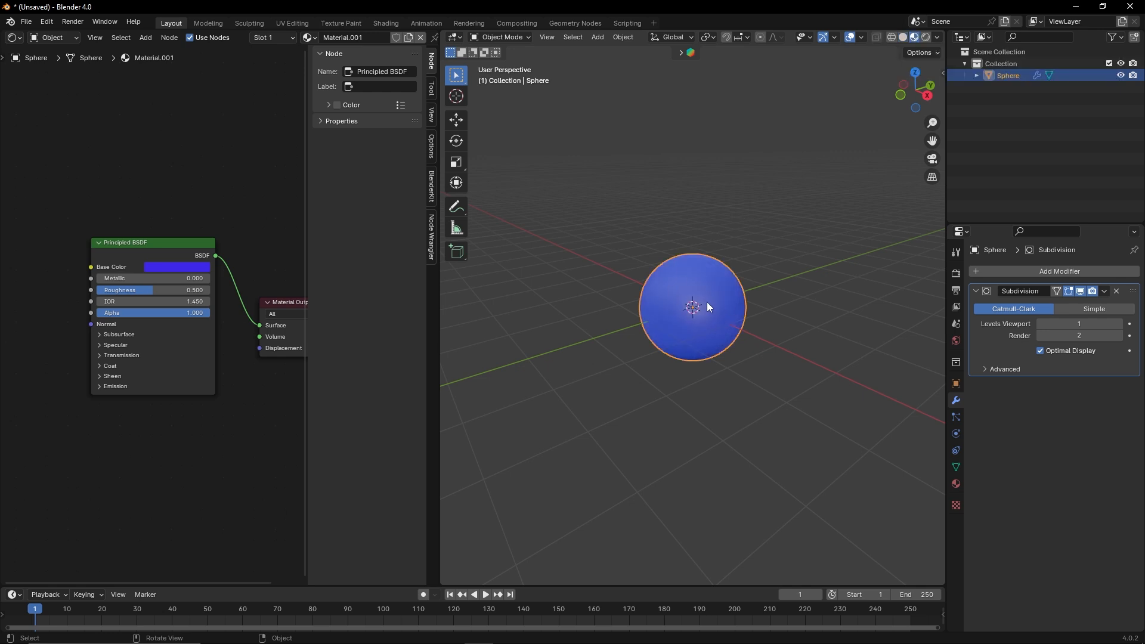
Try other Base Color choices on the Principled BSDF, such as a pale mint green
left_click(179, 267)
left_click(175, 145)
mouse_move(175, 145)
left_mouse_down()
mouse_move(214, 167)
mouse_move(192, 138)
left_mouse_up()
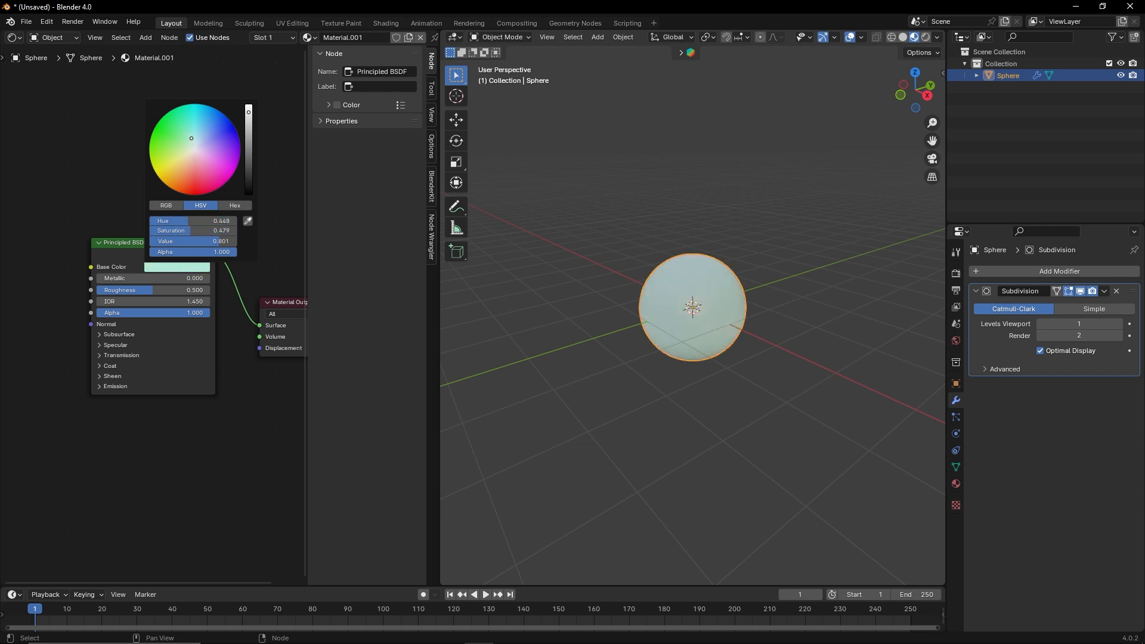
left_click(235, 187)
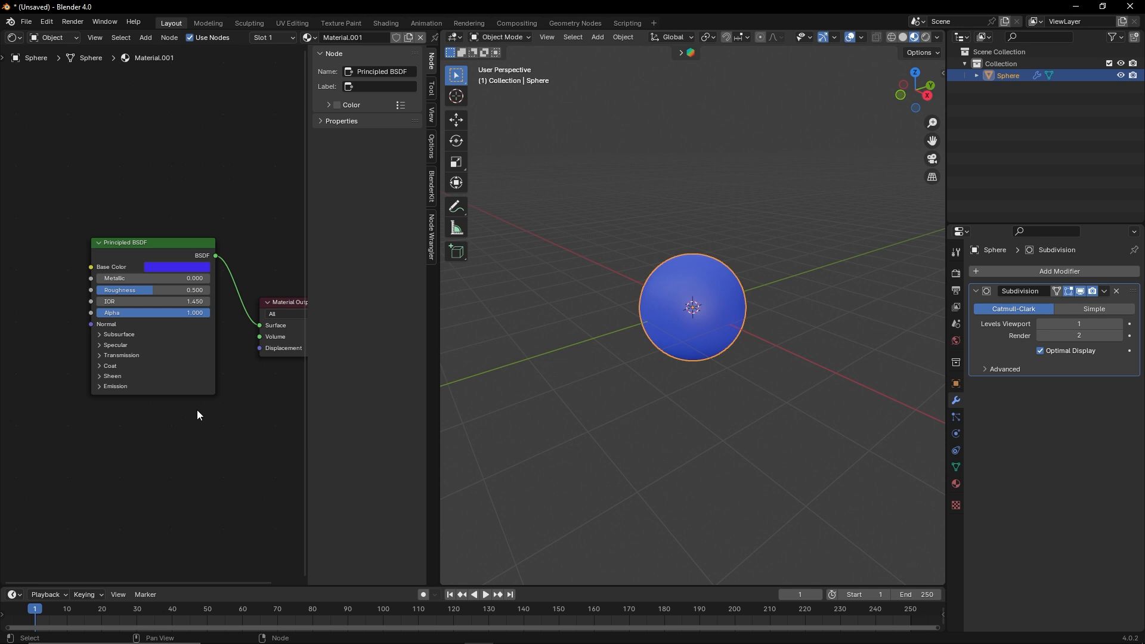
Add an Image Texture node and place it just before the Principled BSDF node
scroll(197, 411, "down", 3)
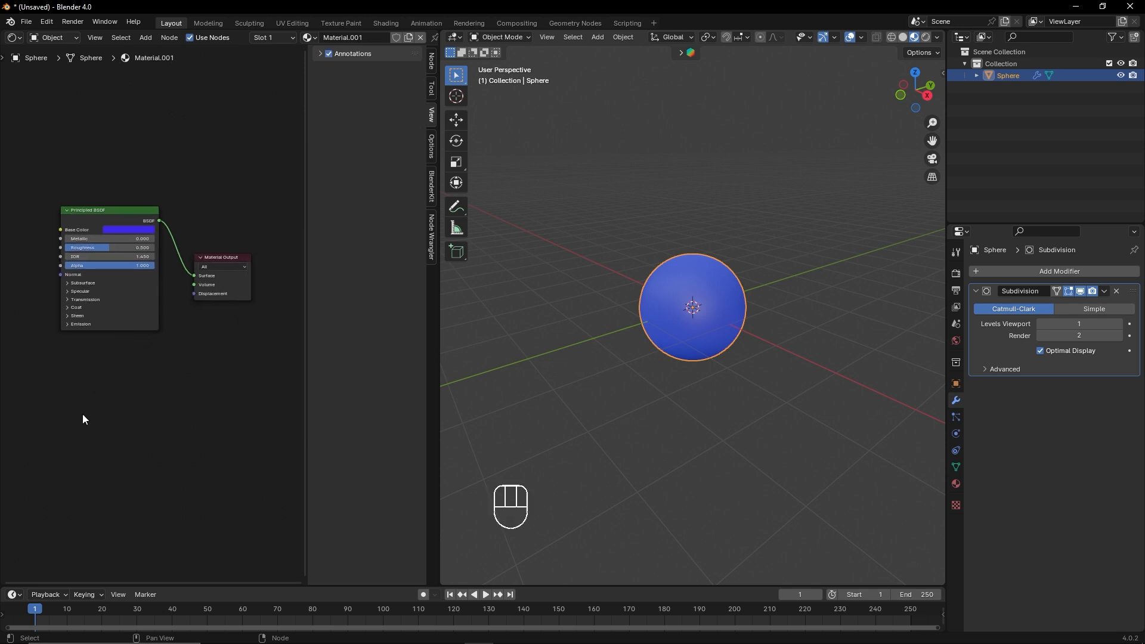
middle_click_drag(83, 414, 166, 411)
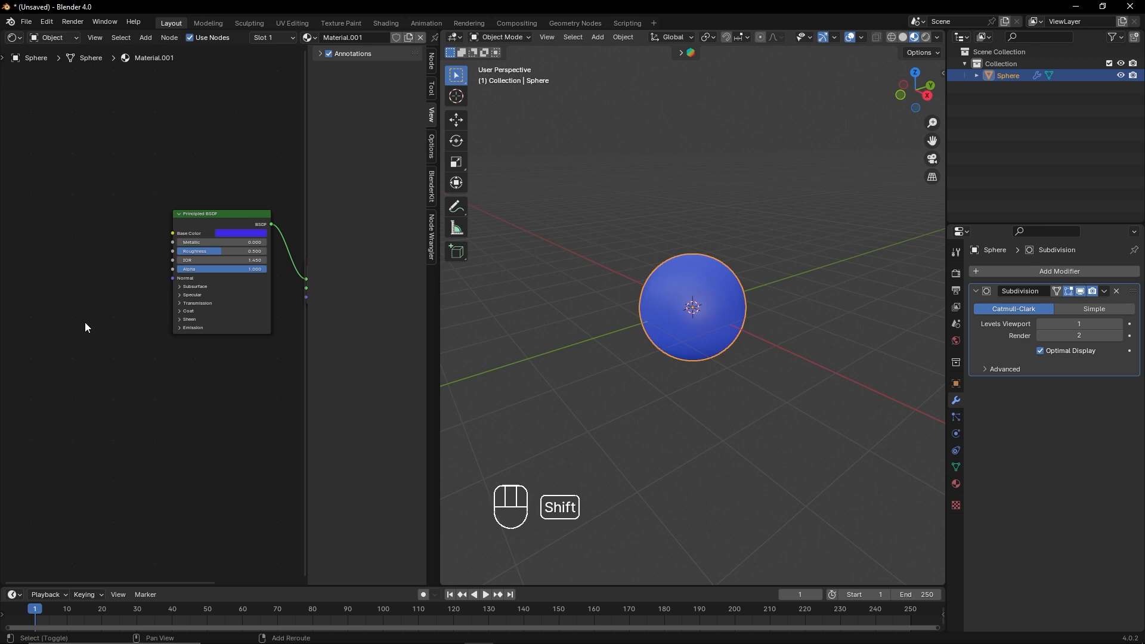
key("shift+a")
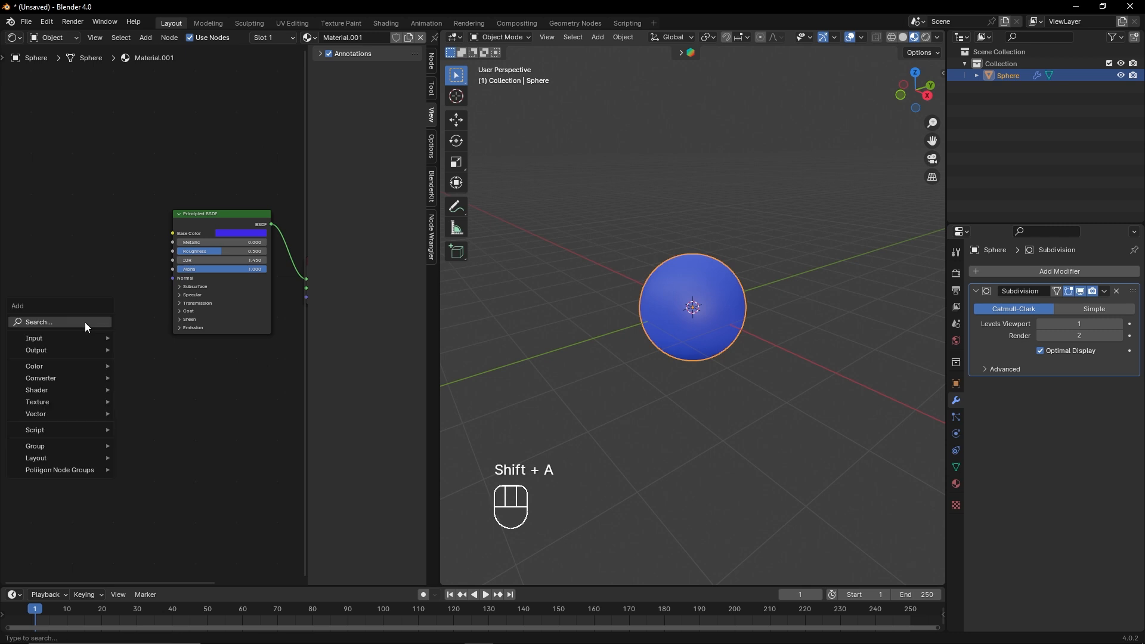
type("ima")
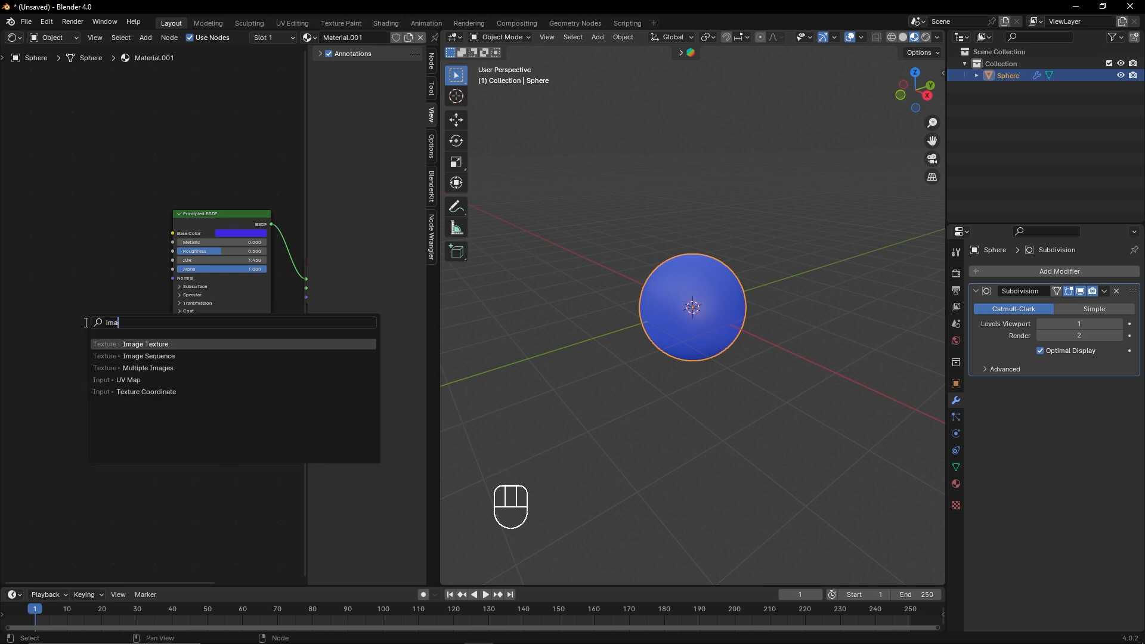
left_click(147, 346)
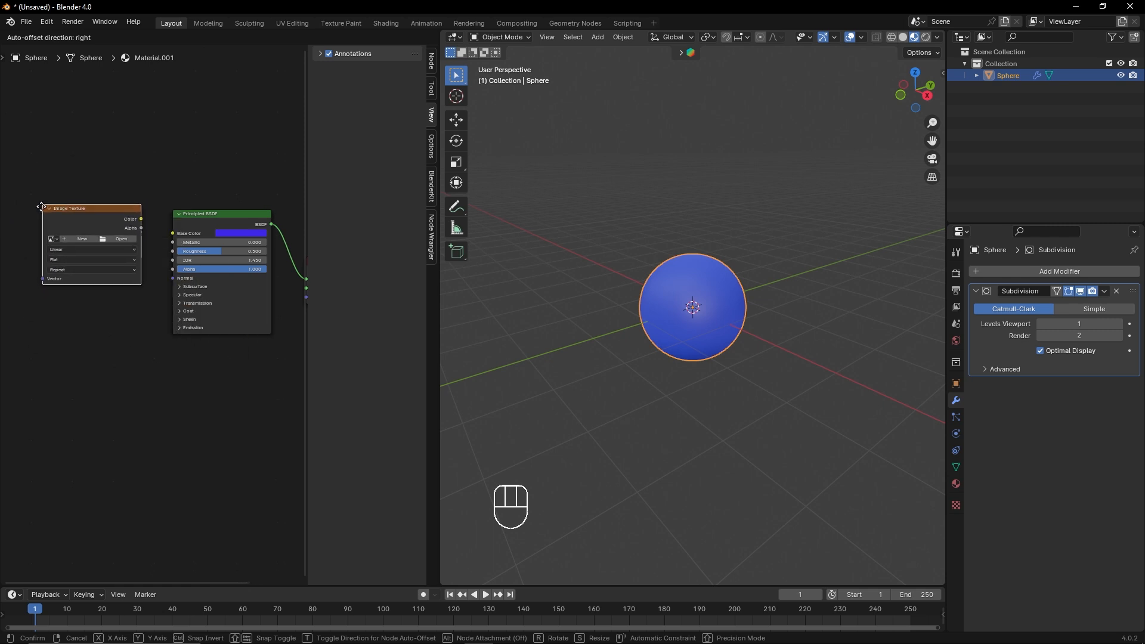
left_click(39, 210)
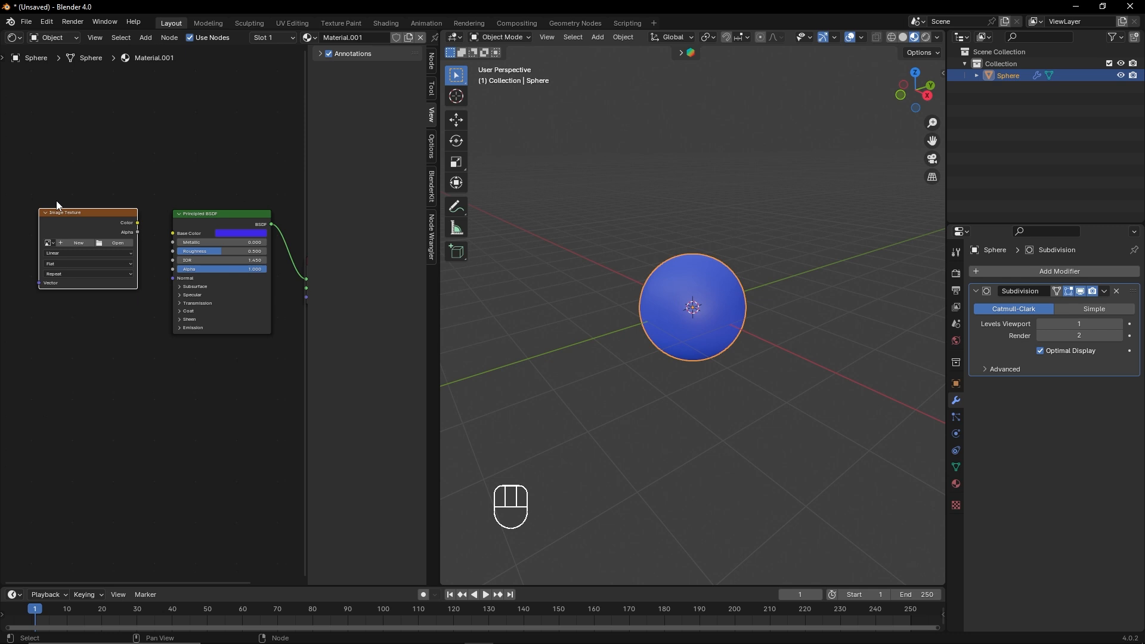
Load GroundGrassGreen002_COL_2K.jpg into the Image Texture node and connect its Color output to the Principled BSDF's Base Color
left_click(111, 243)
left_click(313, 447)
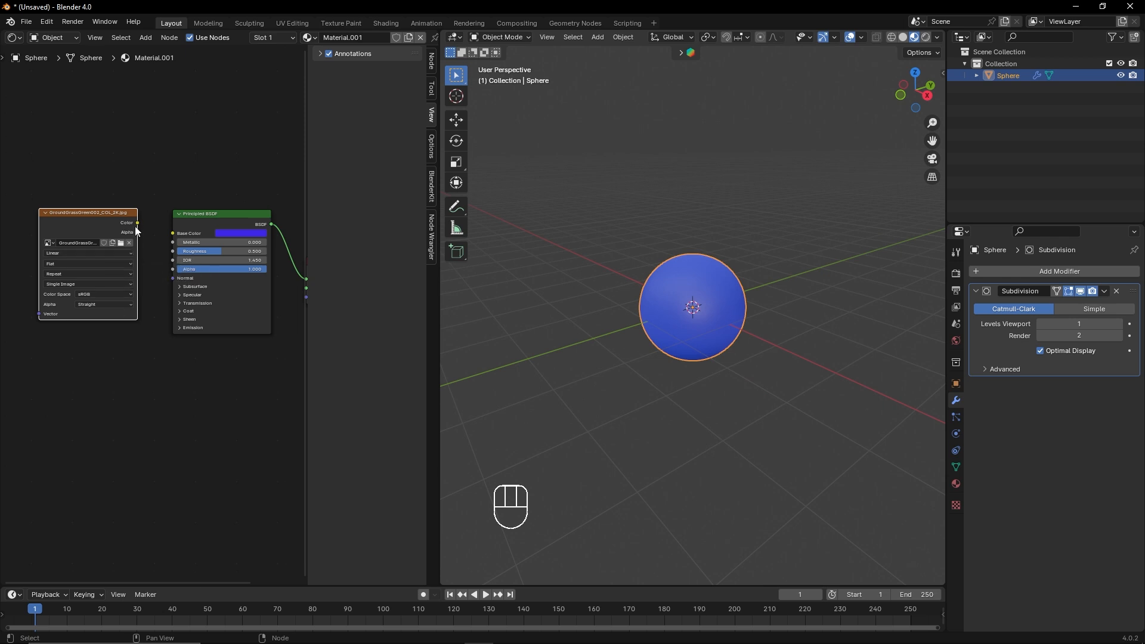
scroll(137, 232, "up", 3)
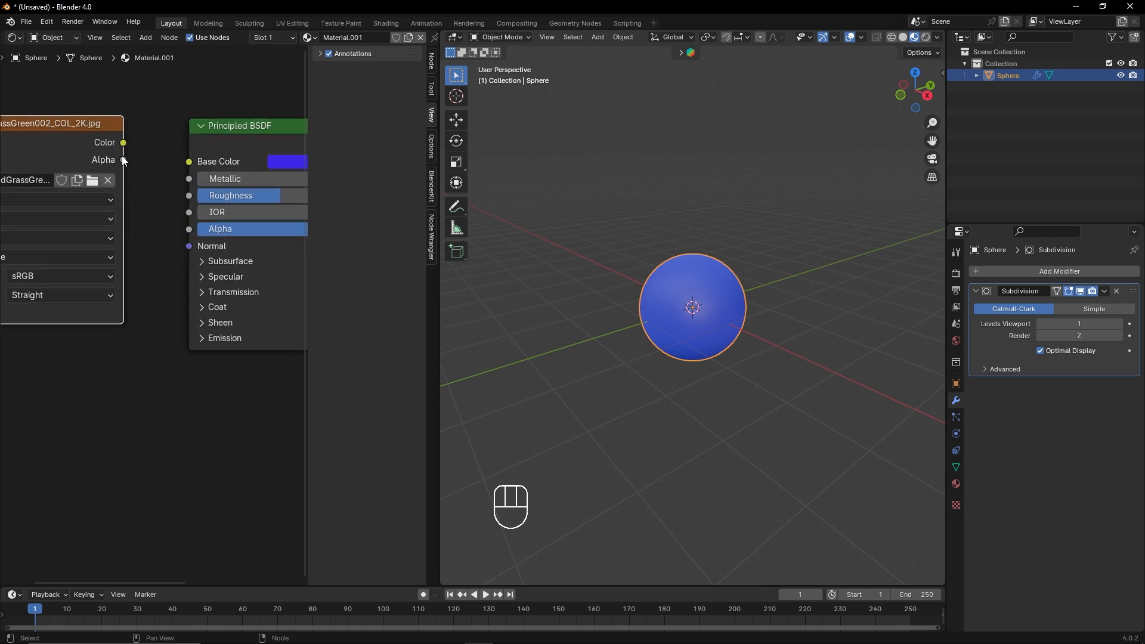
scroll(193, 205, "down", 3)
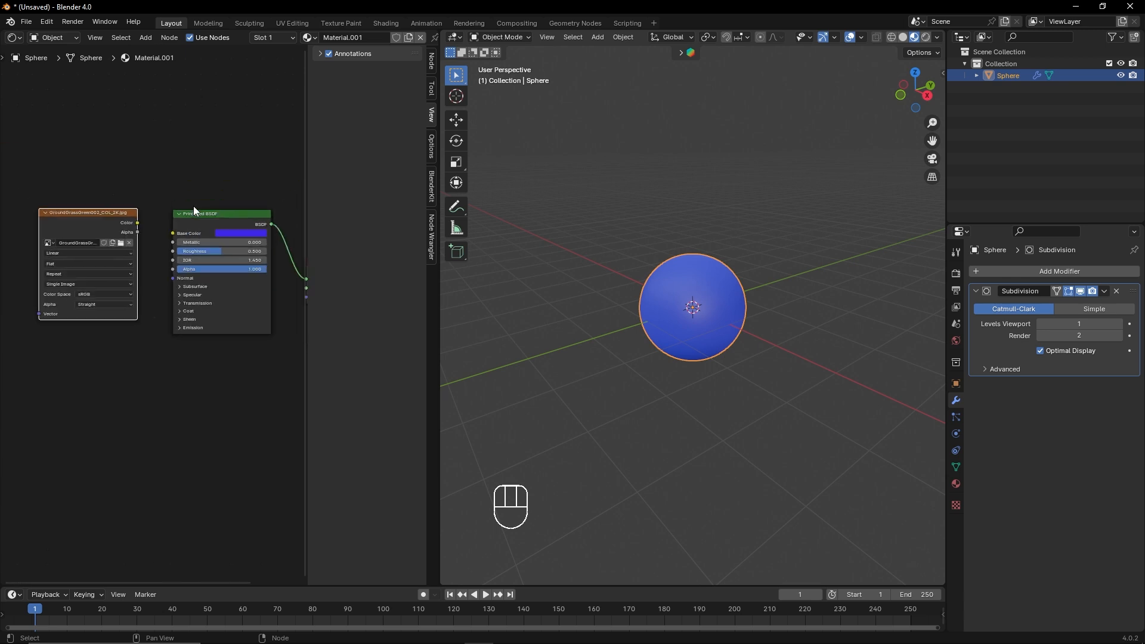
left_click_drag(135, 206, 140, 204)
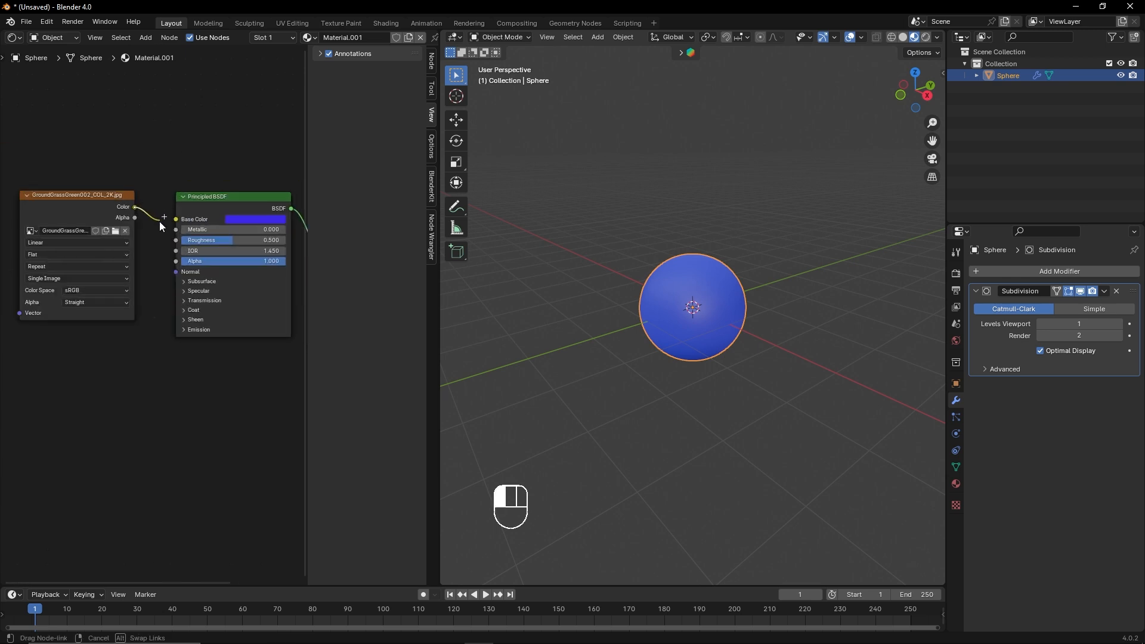
left_click_drag(177, 221, 176, 223)
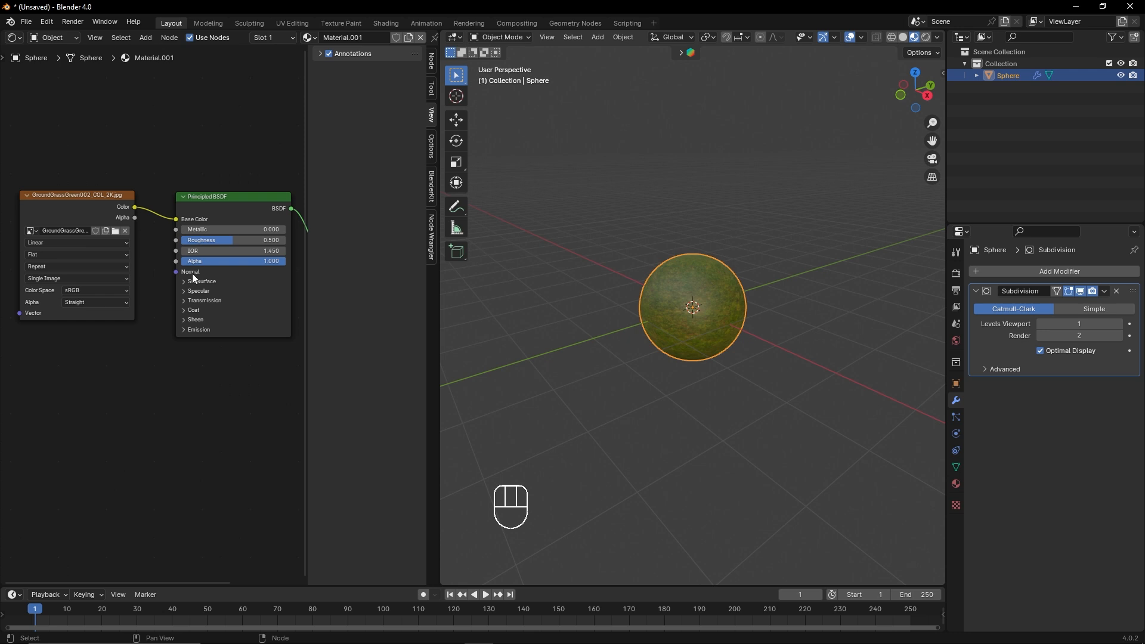
Duplicate the colour Image Texture node and place the copy directly below the original
left_click(99, 207)
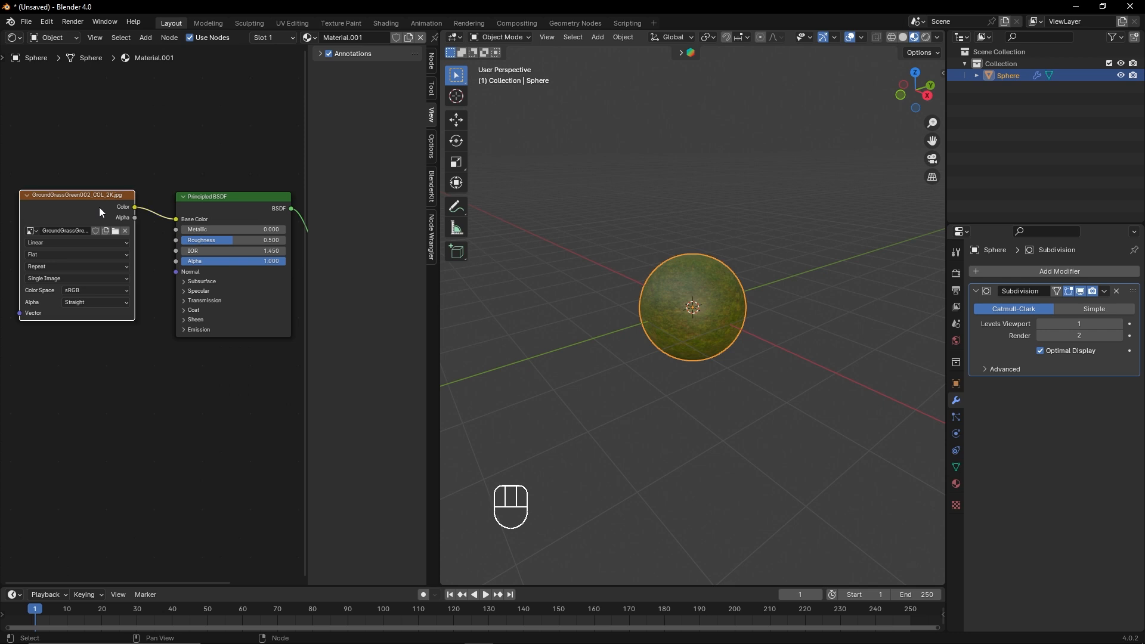
key("ctrl+c")
key("ctrl+v")
left_click_drag(104, 197, 81, 374)
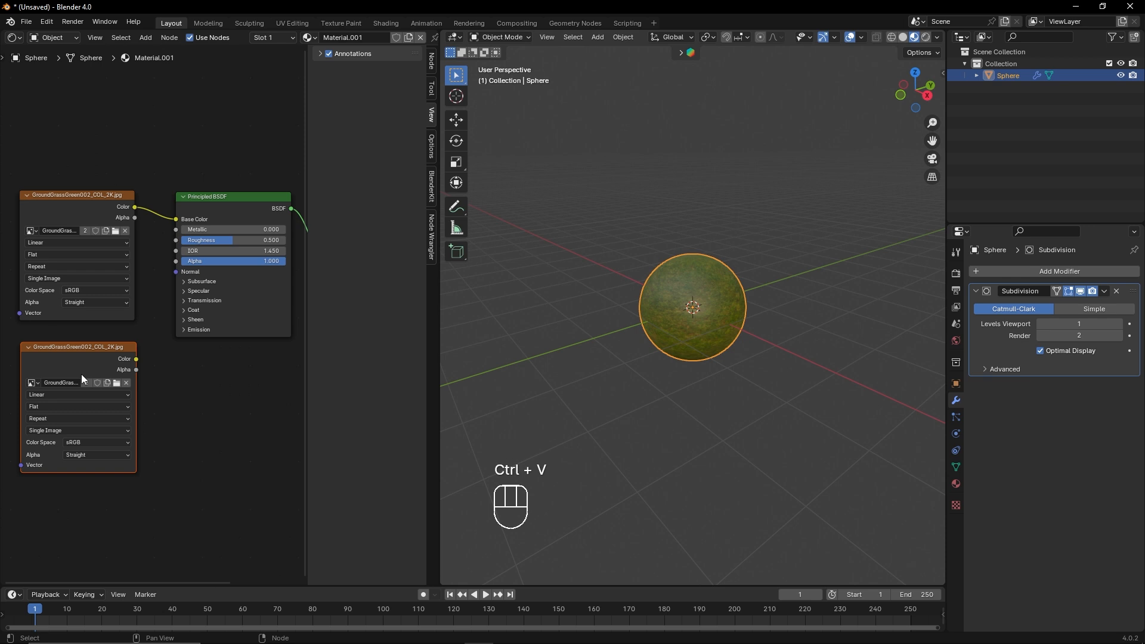
Load GroundGrassGreen002_NRM_2K.jpg into the duplicated texture node and connect its Color output to the Principled BSDF's Normal input
left_click(116, 384)
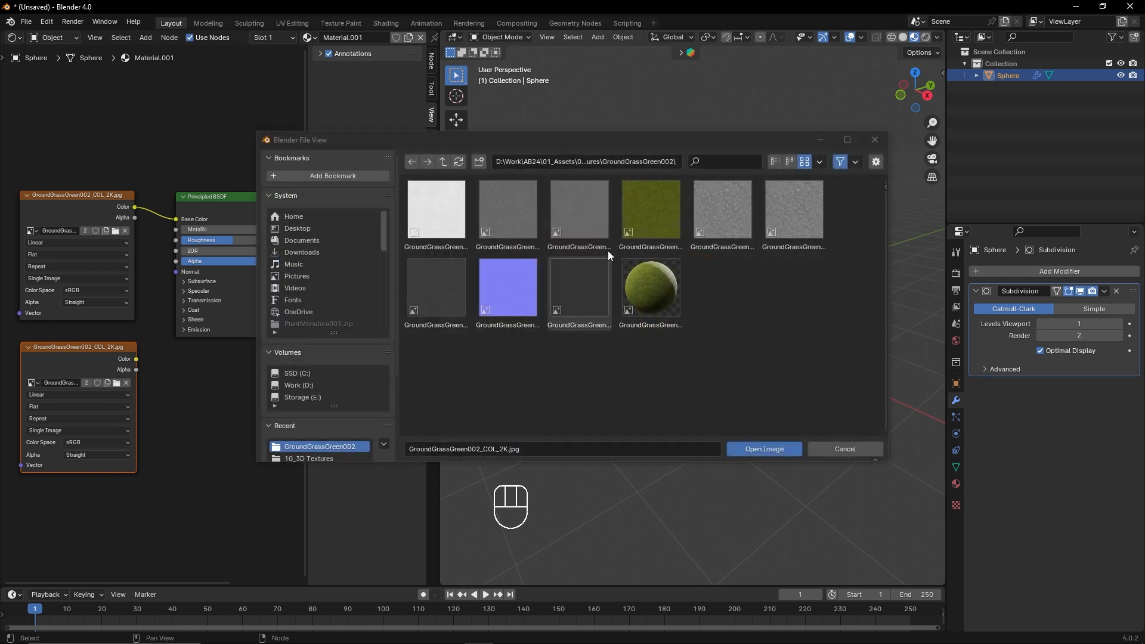
double_click(513, 290)
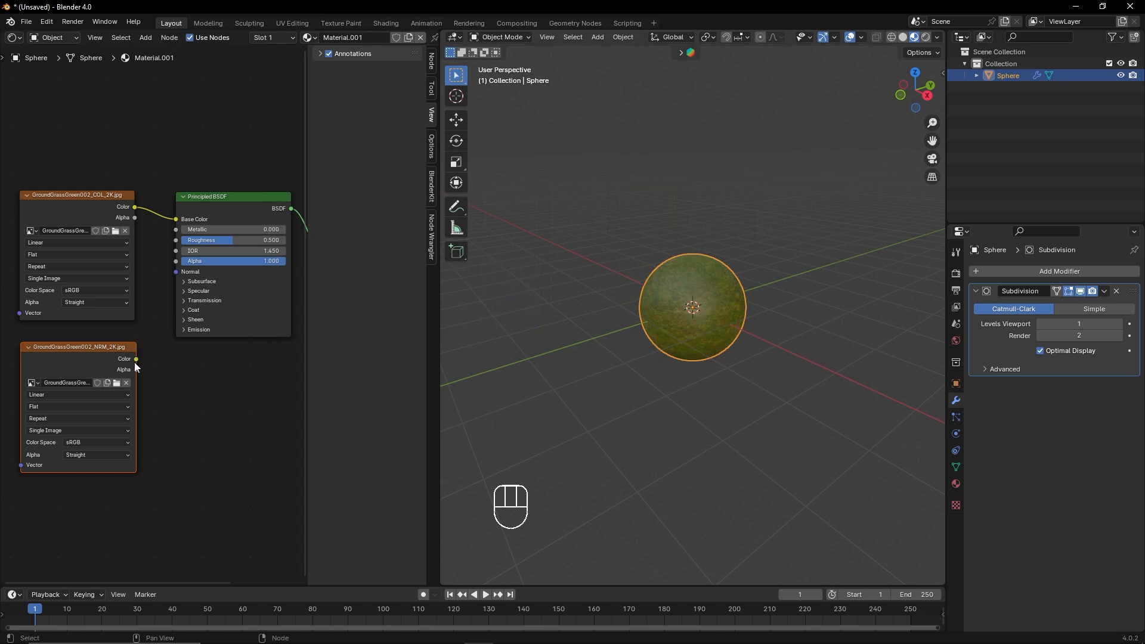
left_click_drag(136, 360, 176, 275)
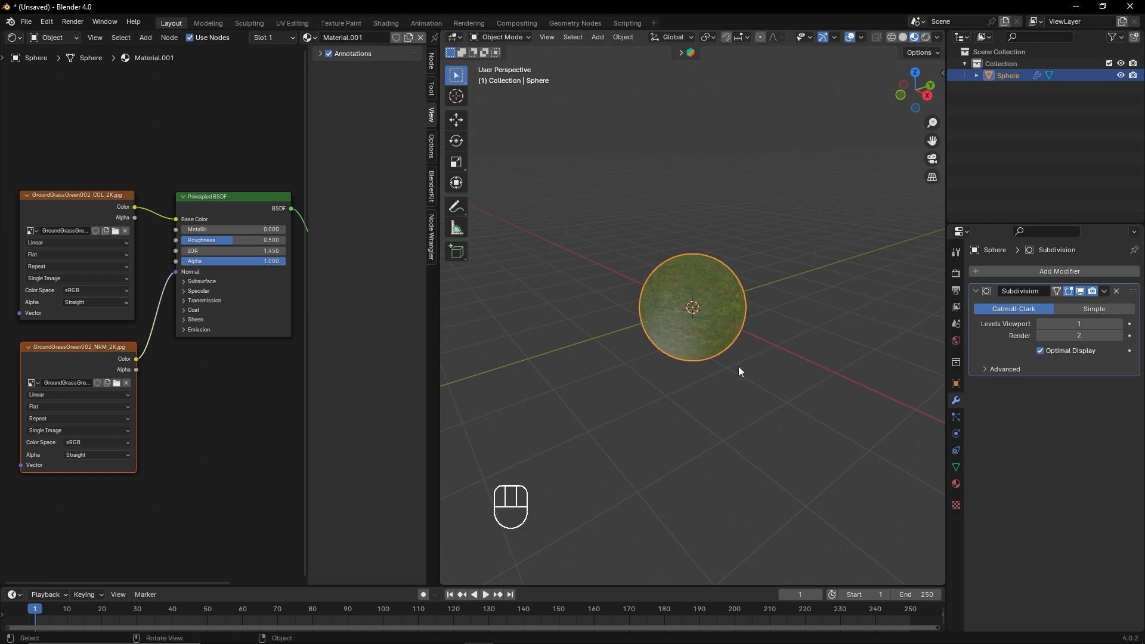
scroll(747, 290, "up", 5)
middle_click_drag(713, 287, 750, 388)
scroll(749, 389, "down", 3)
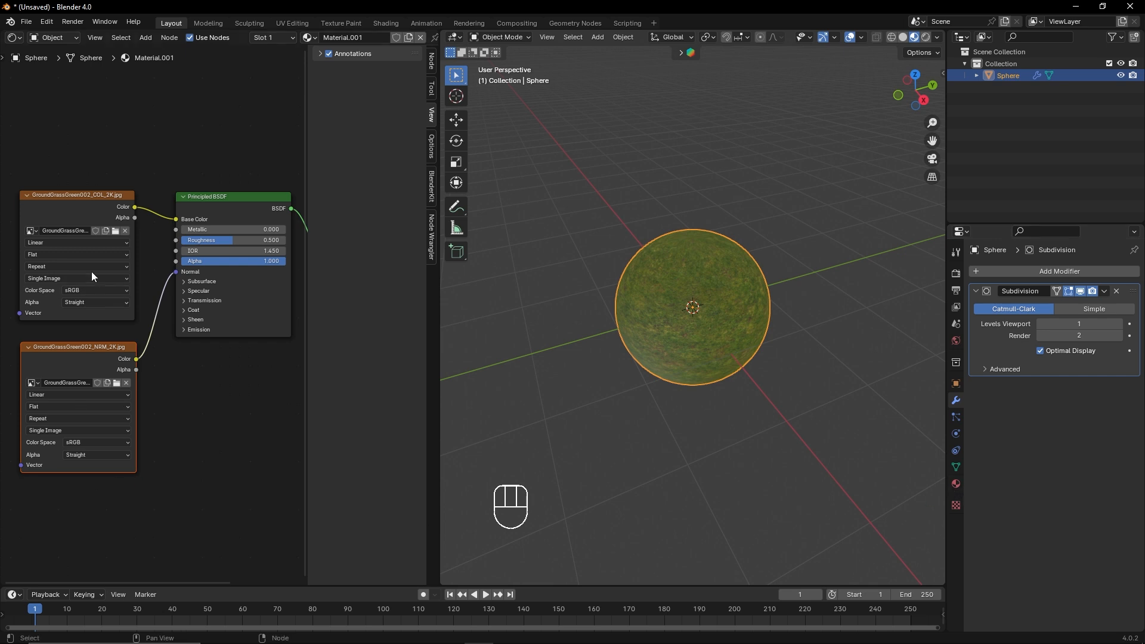
scroll(174, 237, "down", 3)
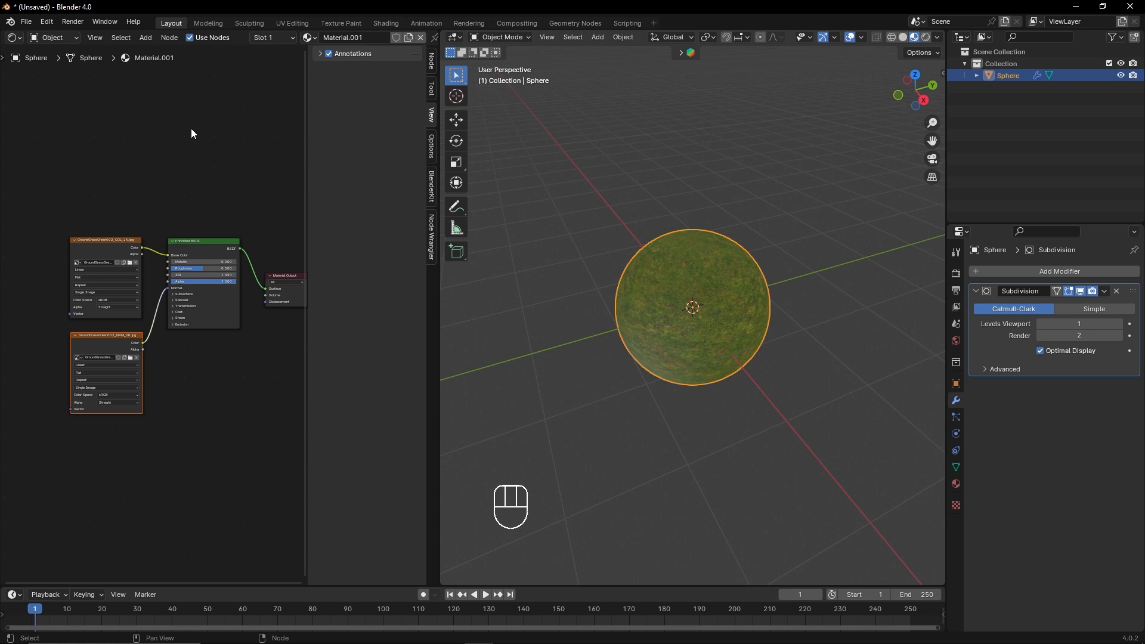
Search the add-on preferences for "node" and check whether the Node Wrangler add-on is enabled
left_click(46, 22)
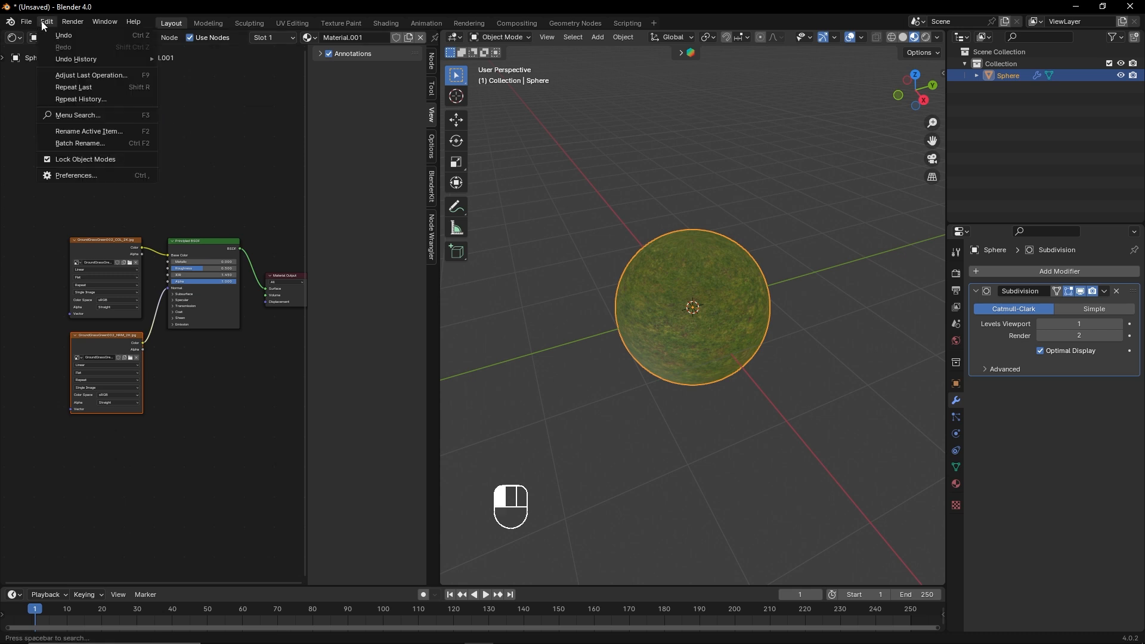
left_click(76, 177)
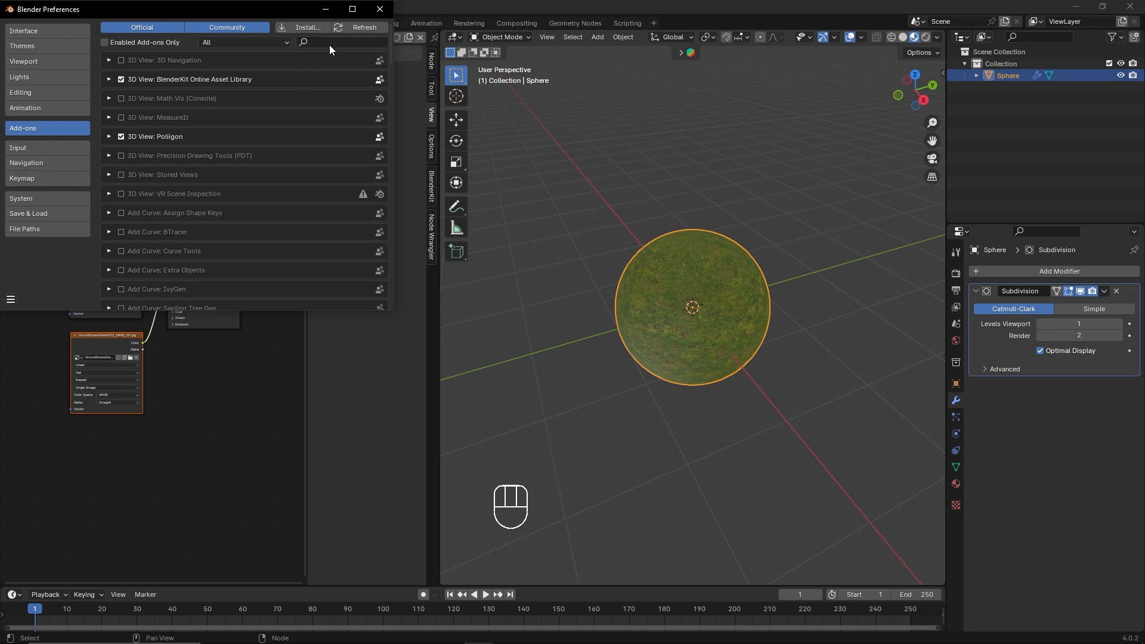
left_click(336, 40)
type("node")
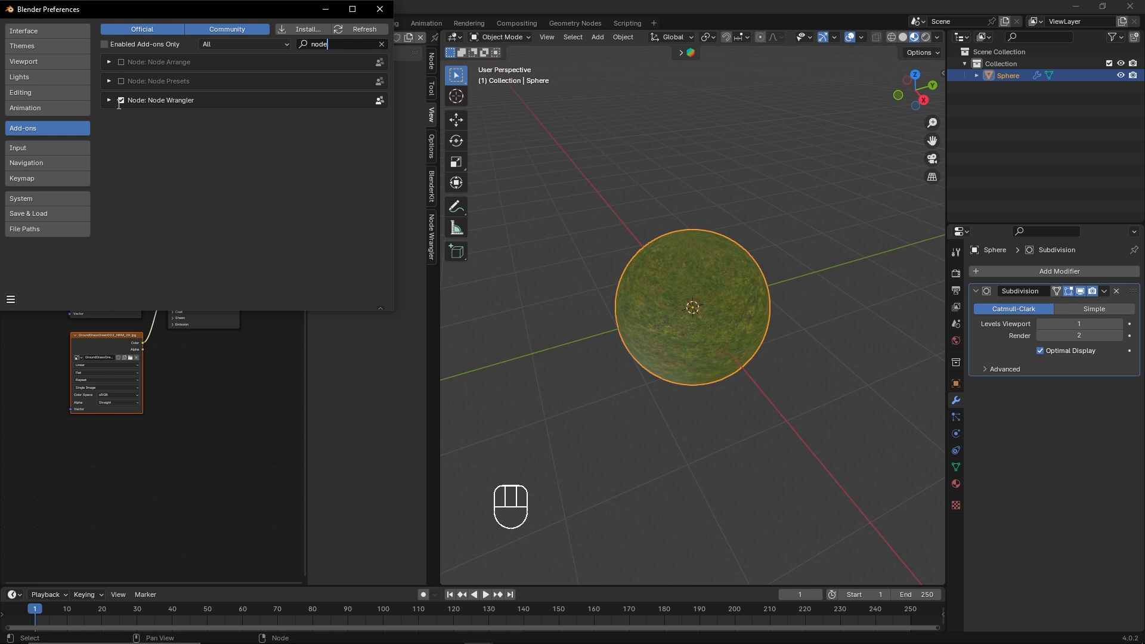
left_click(380, 9)
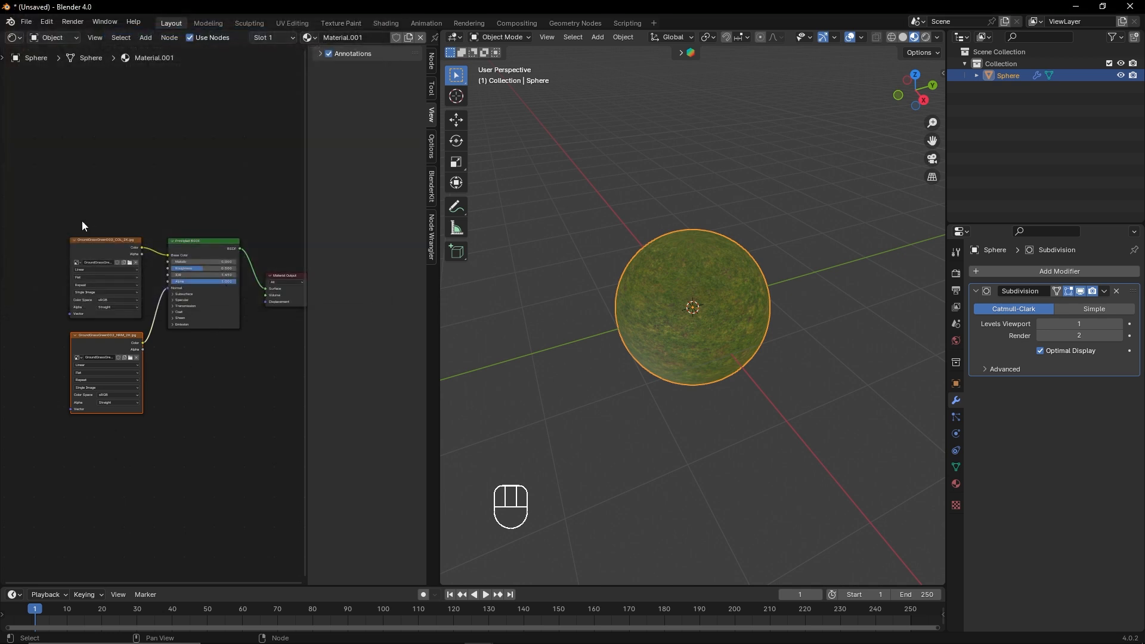
Delete both Image Texture nodes feeding the Principled BSDF
left_click_drag(37, 195, 149, 453)
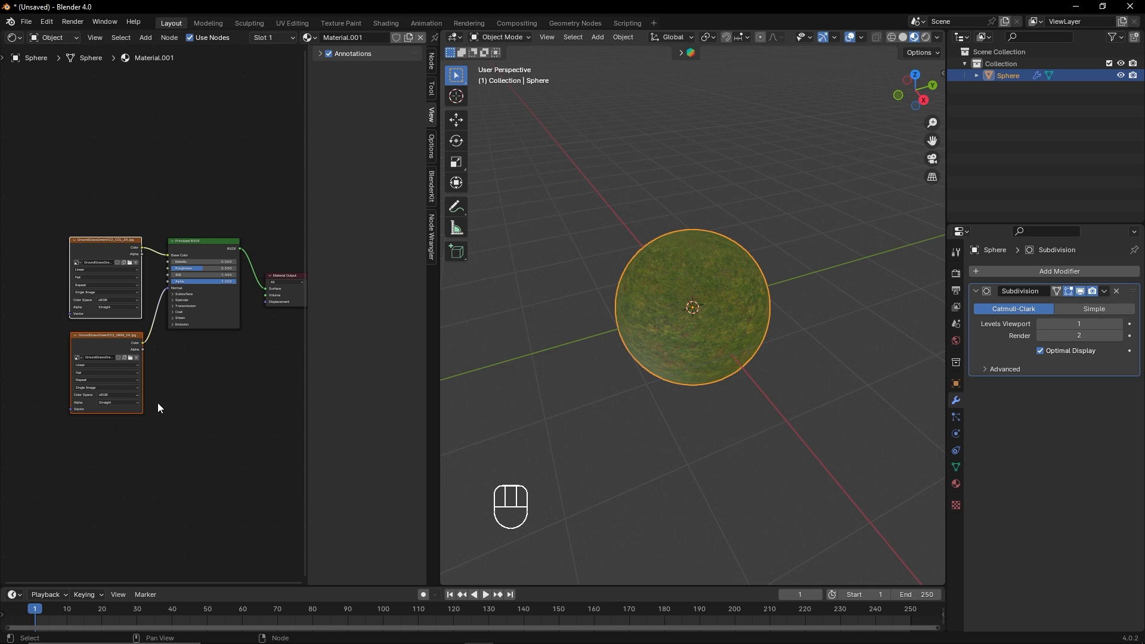
key("Delete")
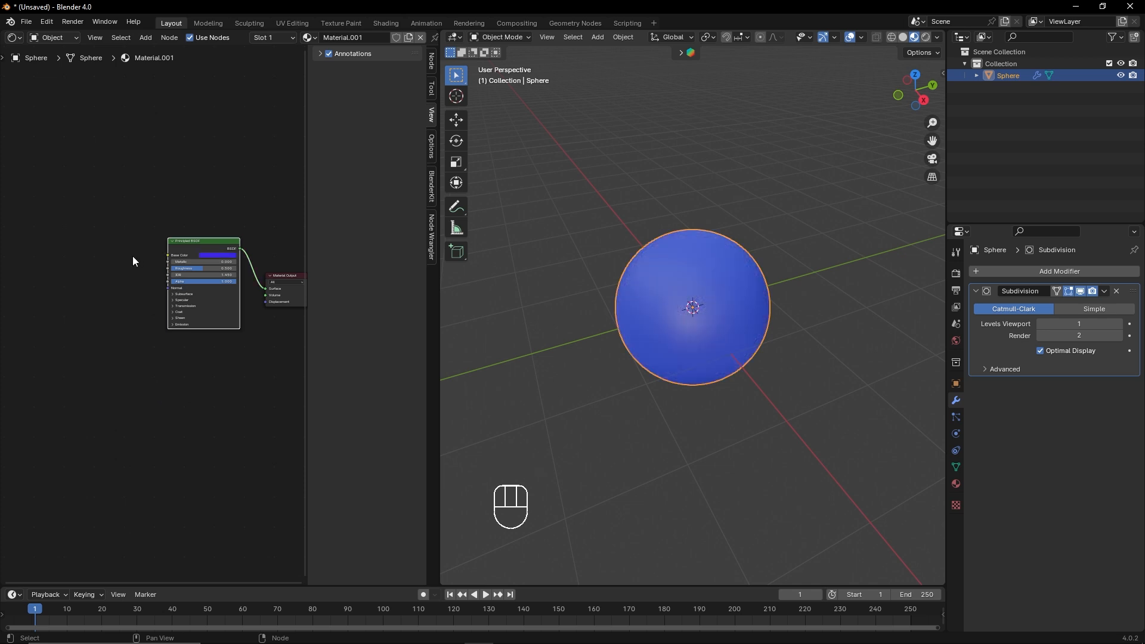
Start Node Wrangler's Principled Texture Setup on the Principled BSDF and browse to AB24\01_Assets\02_Images\10_3D Textures\GroundGrassGreen002
scroll(194, 249, "up", 2)
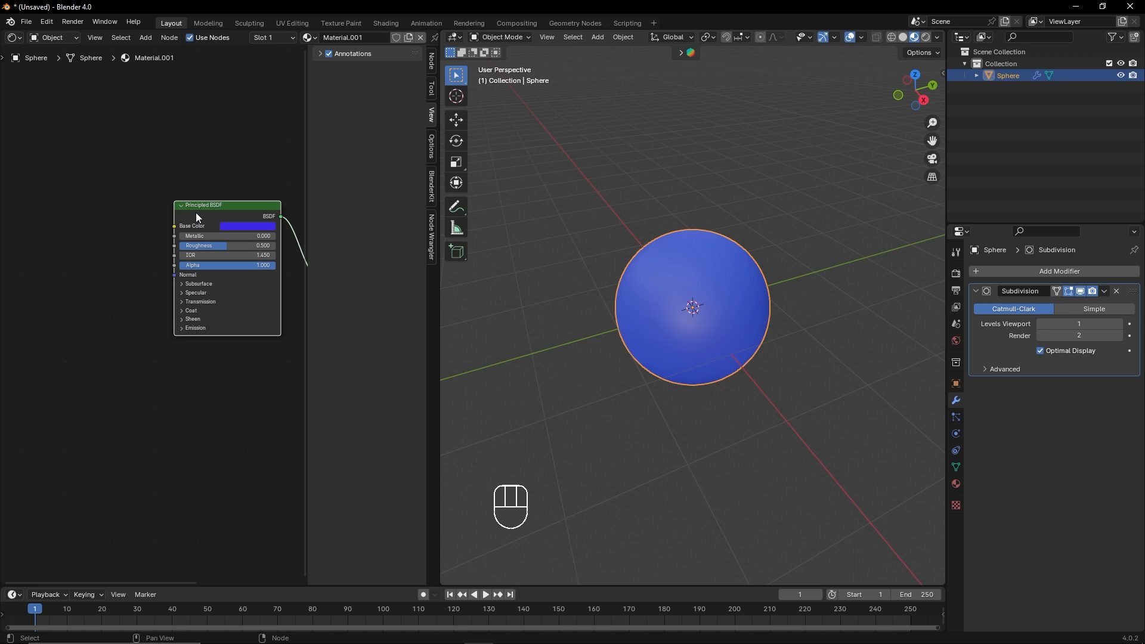
key("ctrl+shift+t")
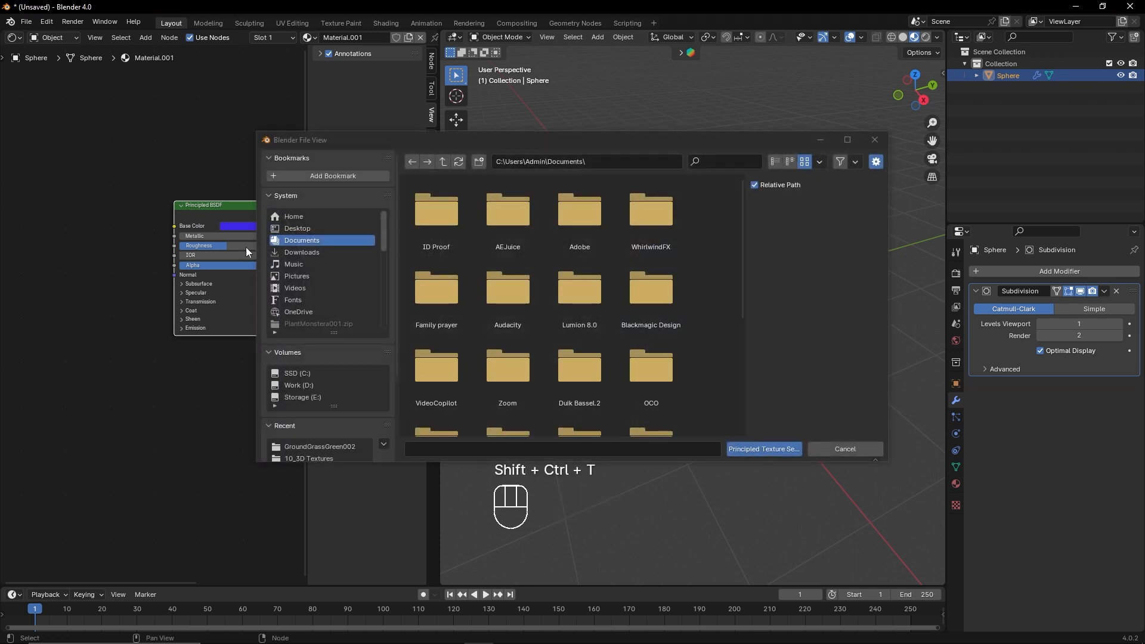
scroll(314, 286, "down", 4)
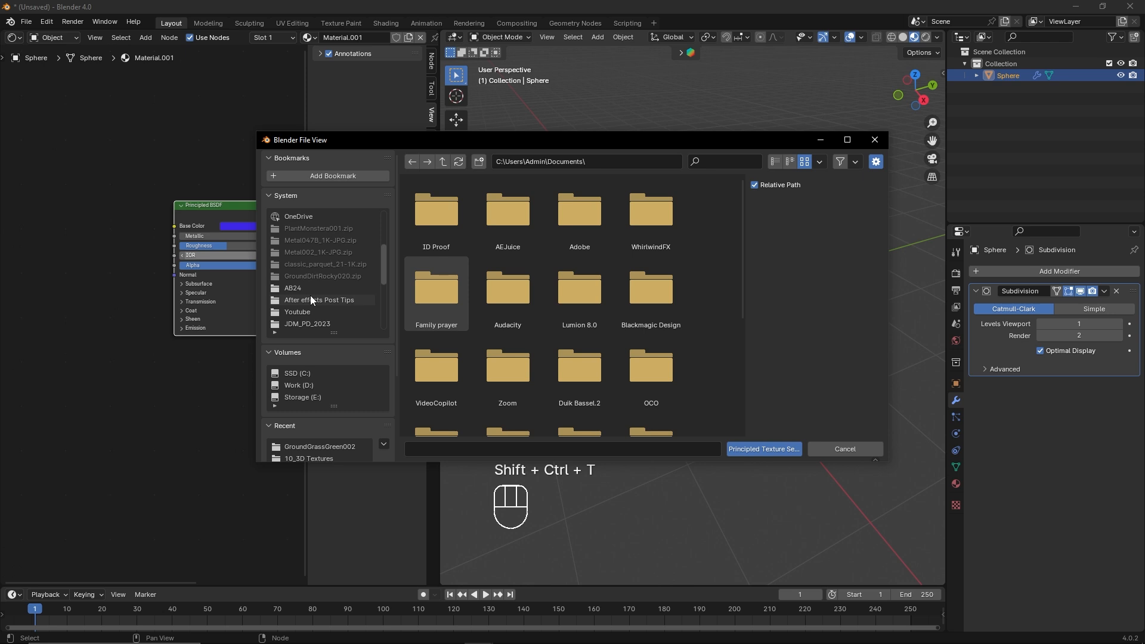
left_click(312, 288)
left_click(565, 224)
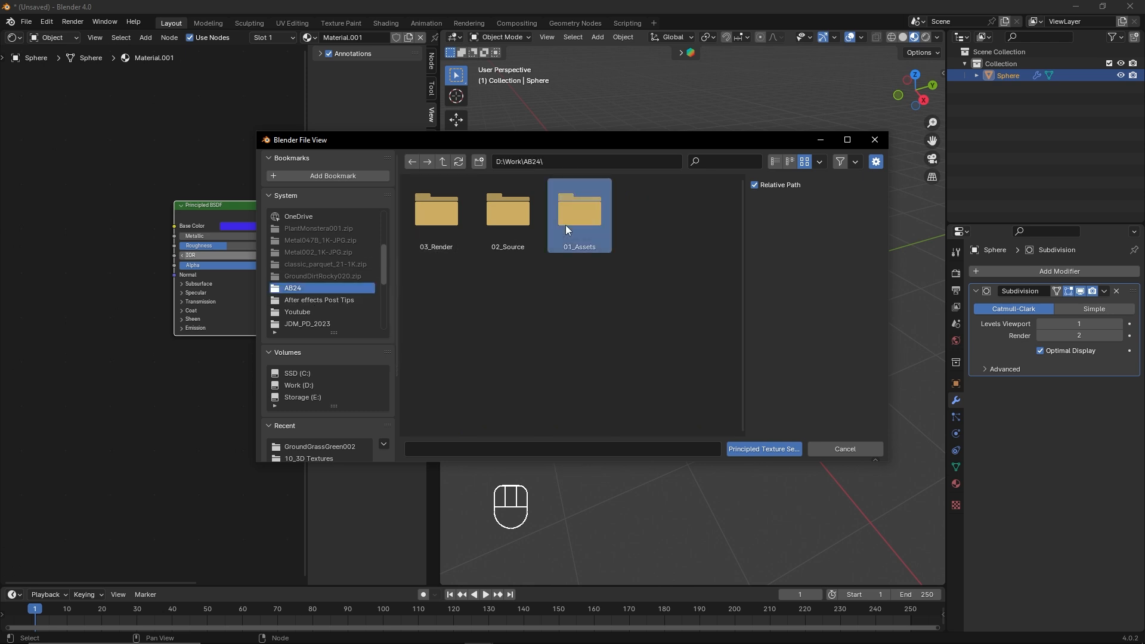
double_click(566, 224)
double_click(461, 218)
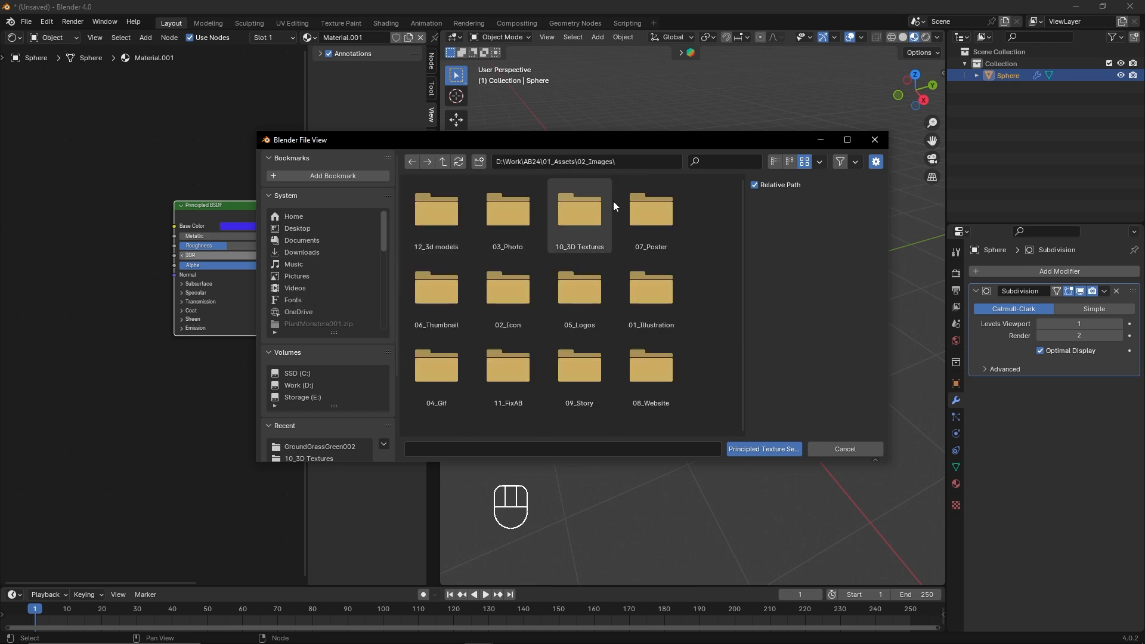
double_click(592, 205)
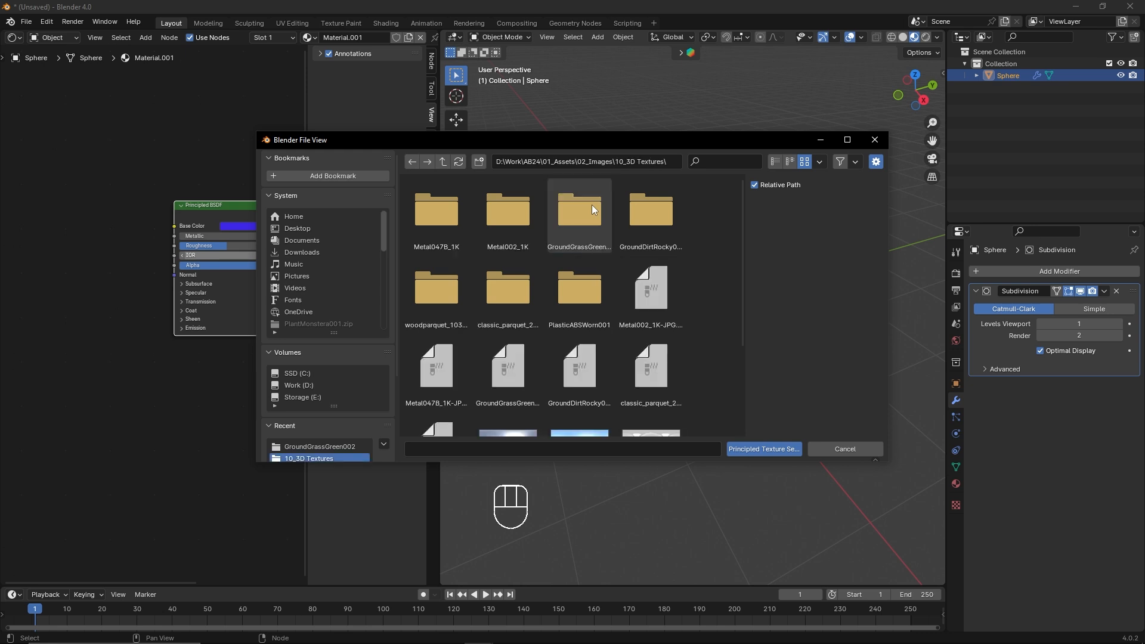
double_click(581, 199)
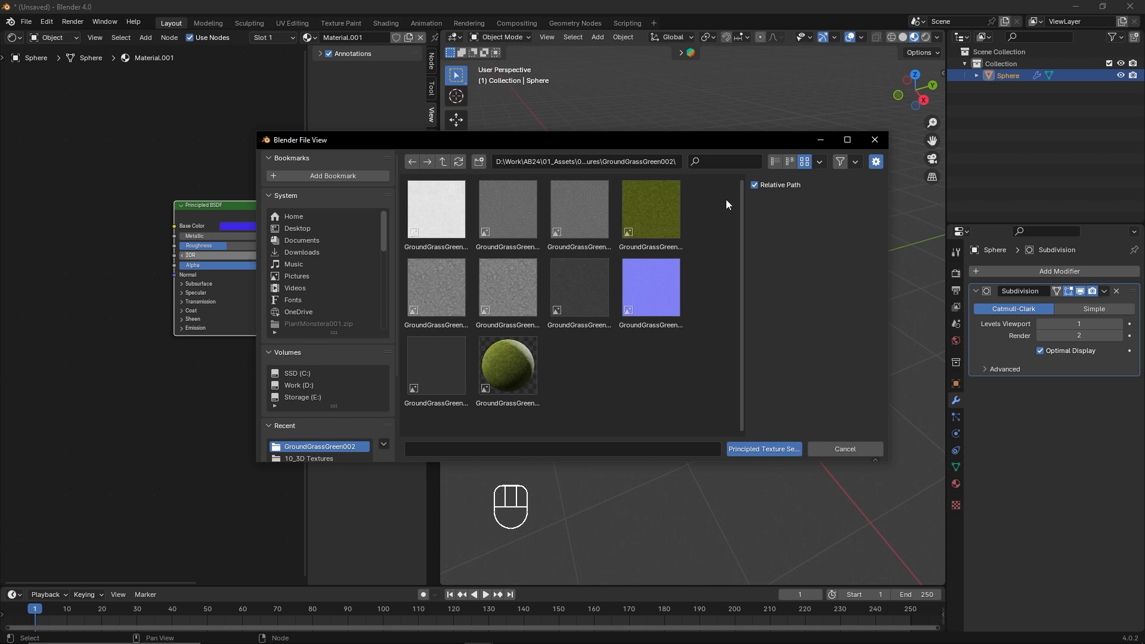
Select all GroundGrassGreen002 texture maps except the sphere preview image and run the Principled Texture Setup with them
left_click_drag(722, 178, 433, 319)
left_click_drag(432, 369, 486, 400)
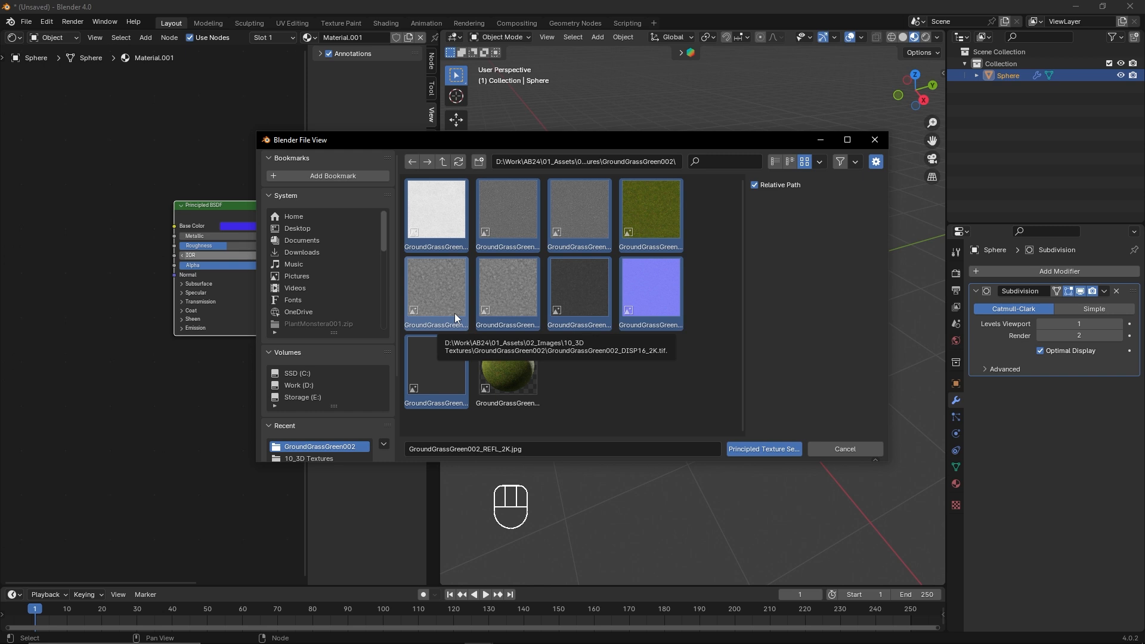
left_click(772, 449)
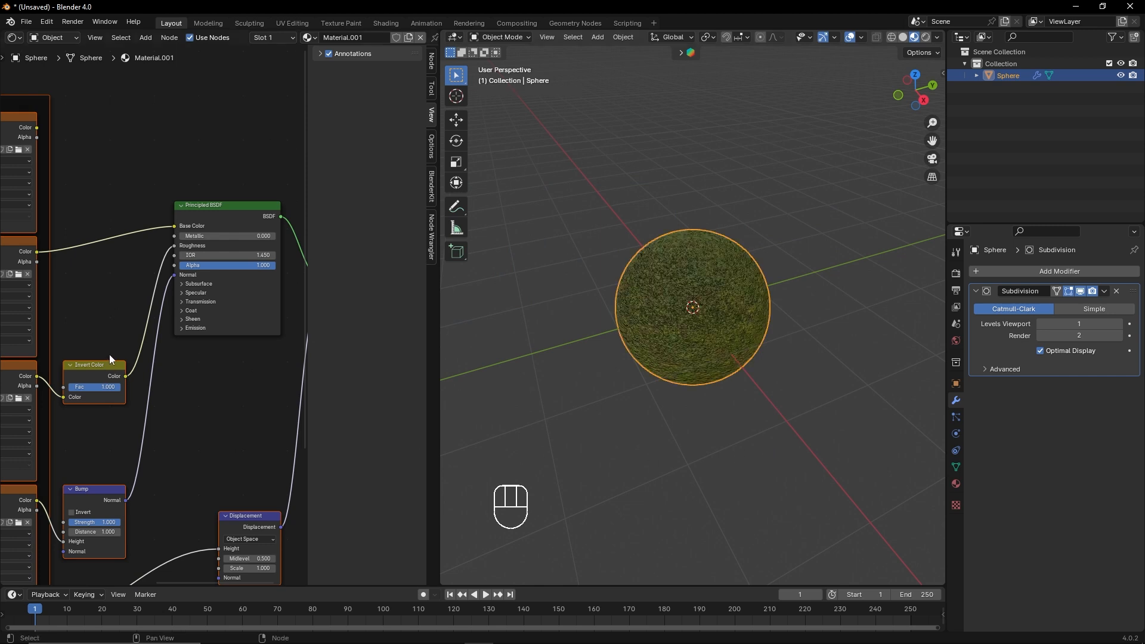
Set the Mapping node's Scale to 5 on X, Y and Z
scroll(109, 354, "down", 5)
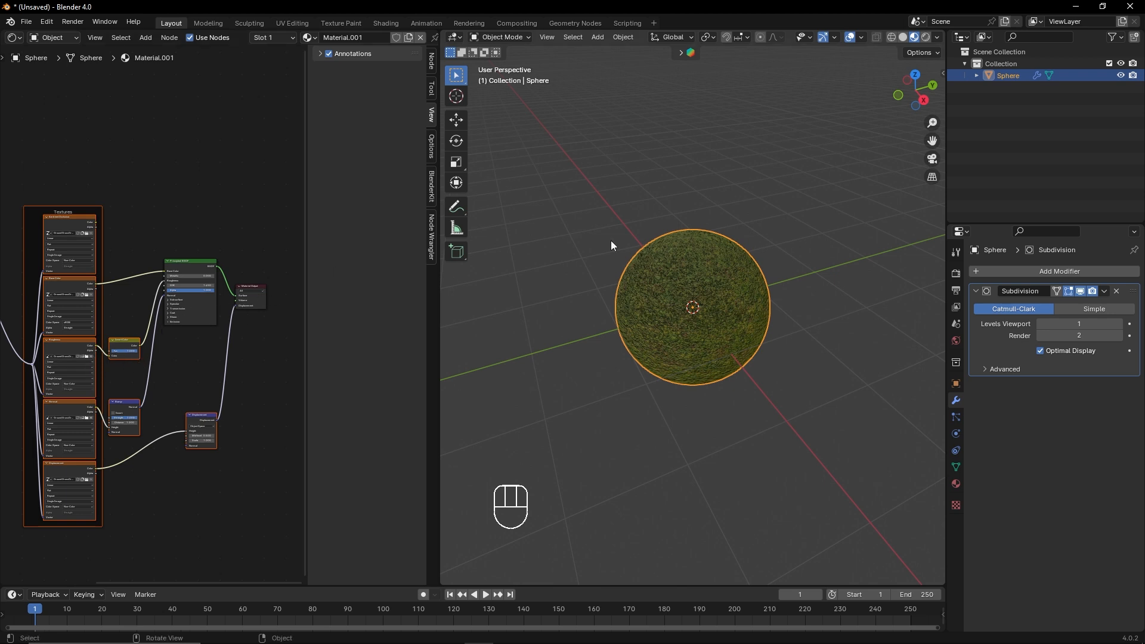
middle_click_drag(192, 403, 233, 377)
scroll(131, 358, "up", 3)
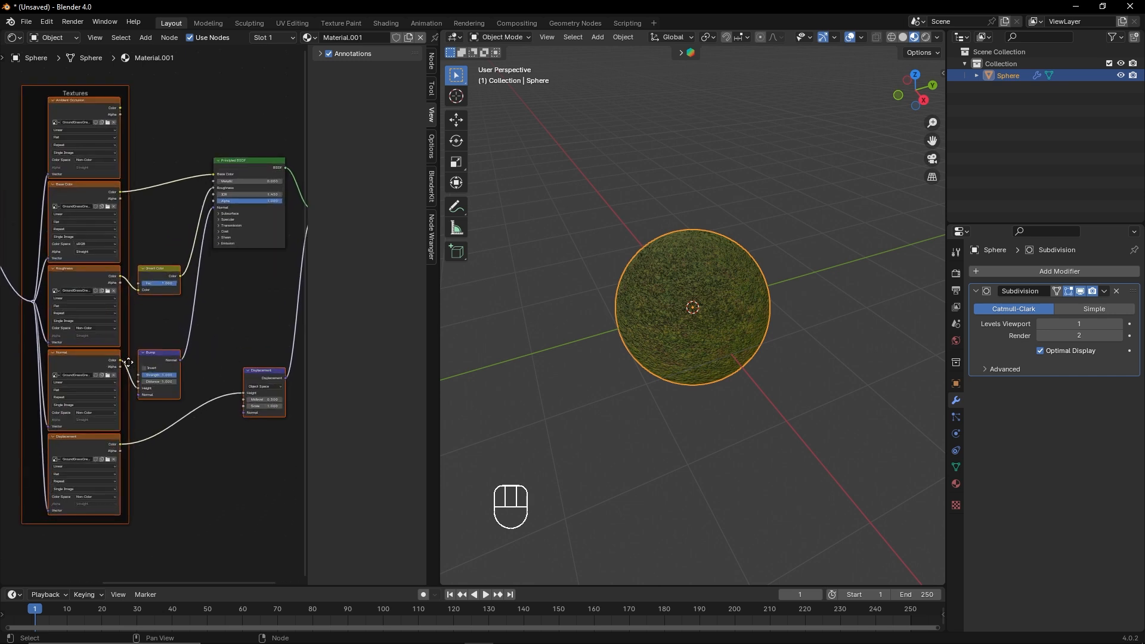
middle_click_drag(133, 336, 267, 353)
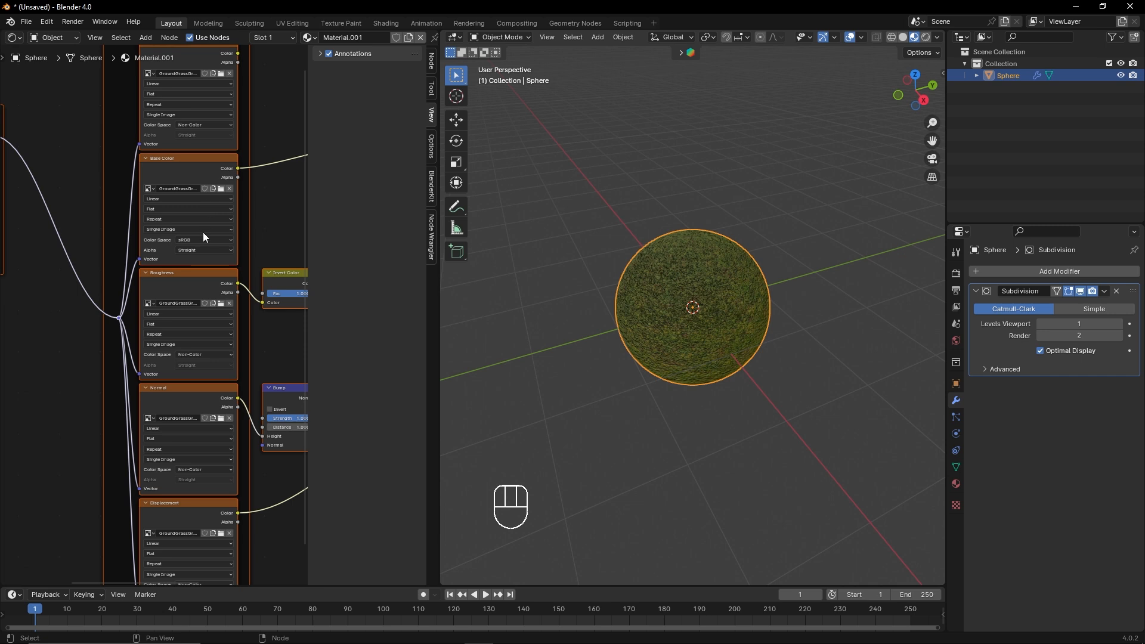
middle_click_drag(51, 470, 158, 508)
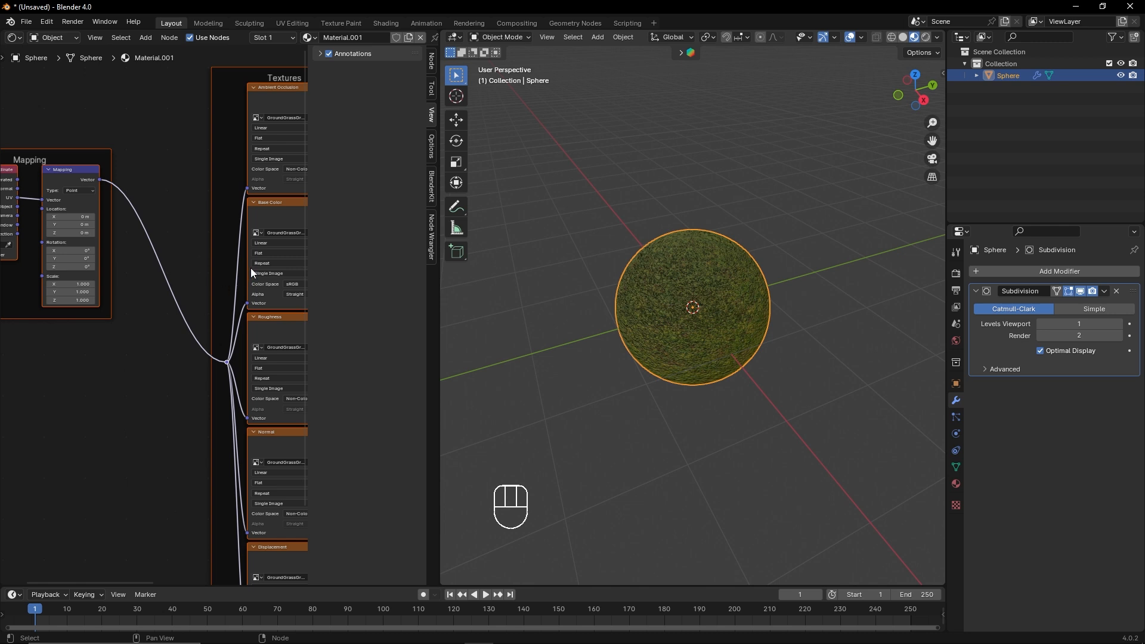
middle_click_drag(133, 384, 215, 445)
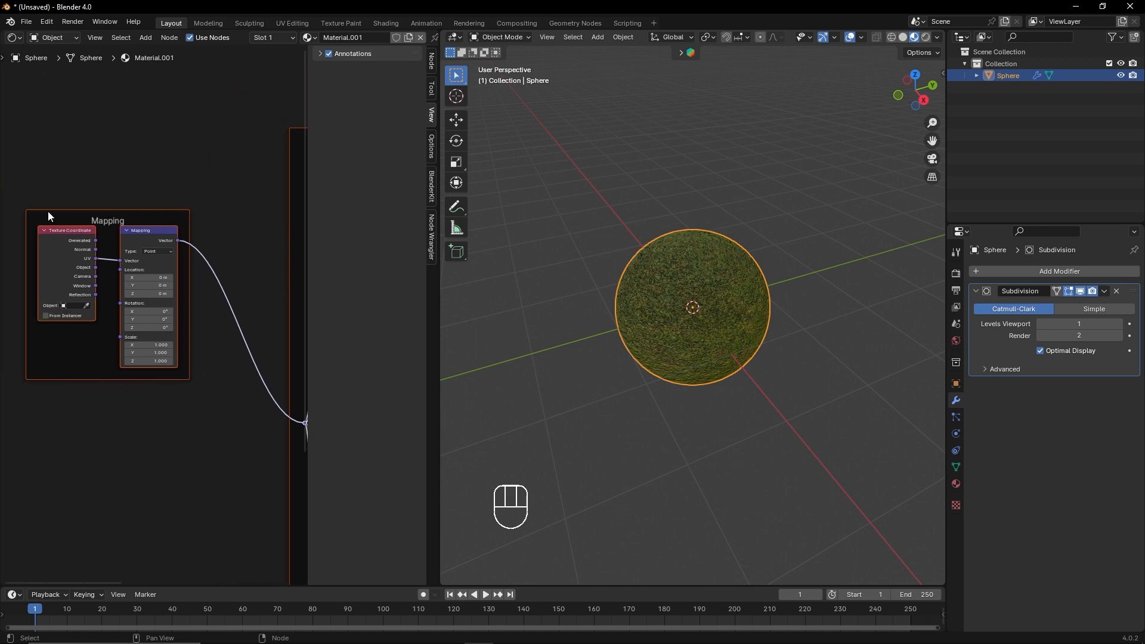
left_click(149, 345)
type("5")
key("Tab")
type("5")
key("Tab")
type("5")
key("Tab")
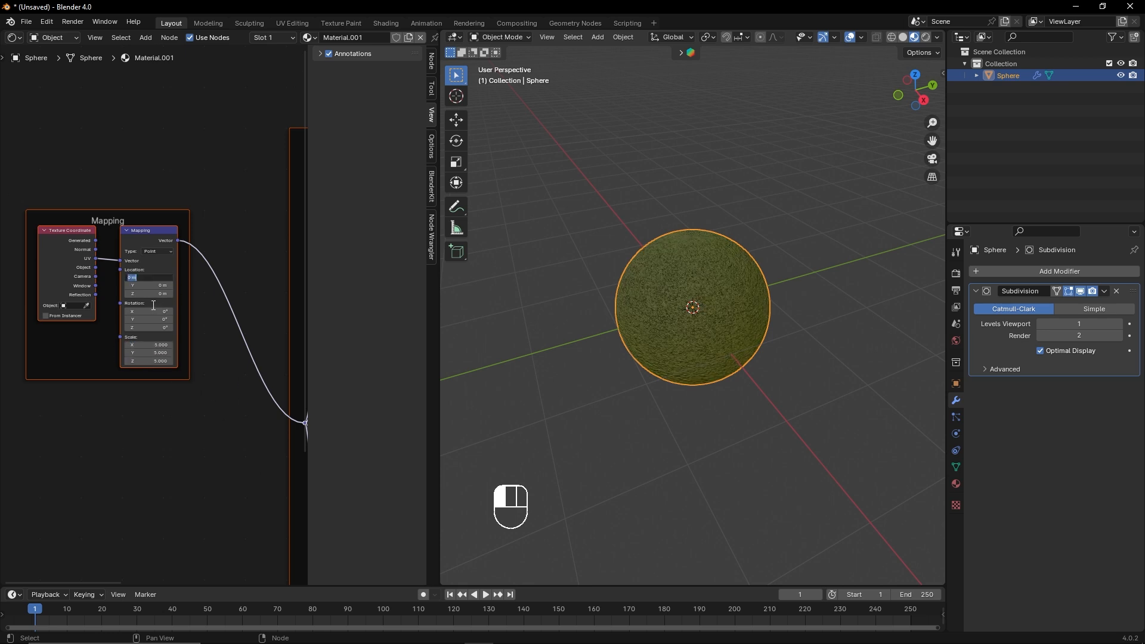
left_click(173, 423)
Examine the rescaled grass texture on the sphere up close and review the complete shader node network
middle_click_drag(663, 386, 717, 340)
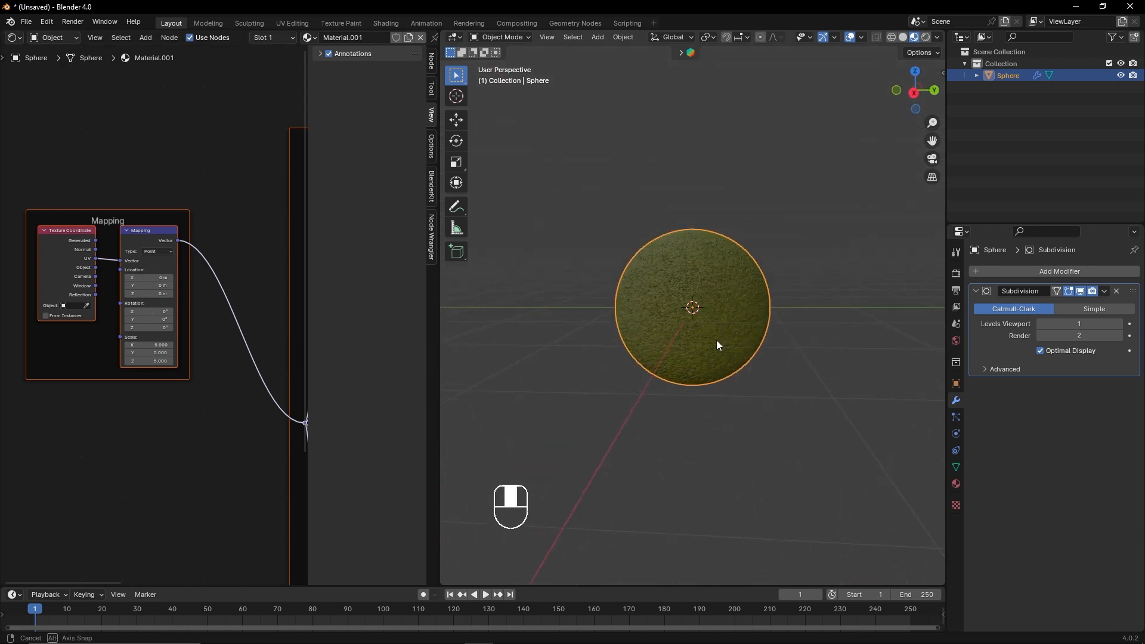
scroll(686, 298, "up", 3)
scroll(686, 300, "up", 4)
scroll(685, 295, "down", 5)
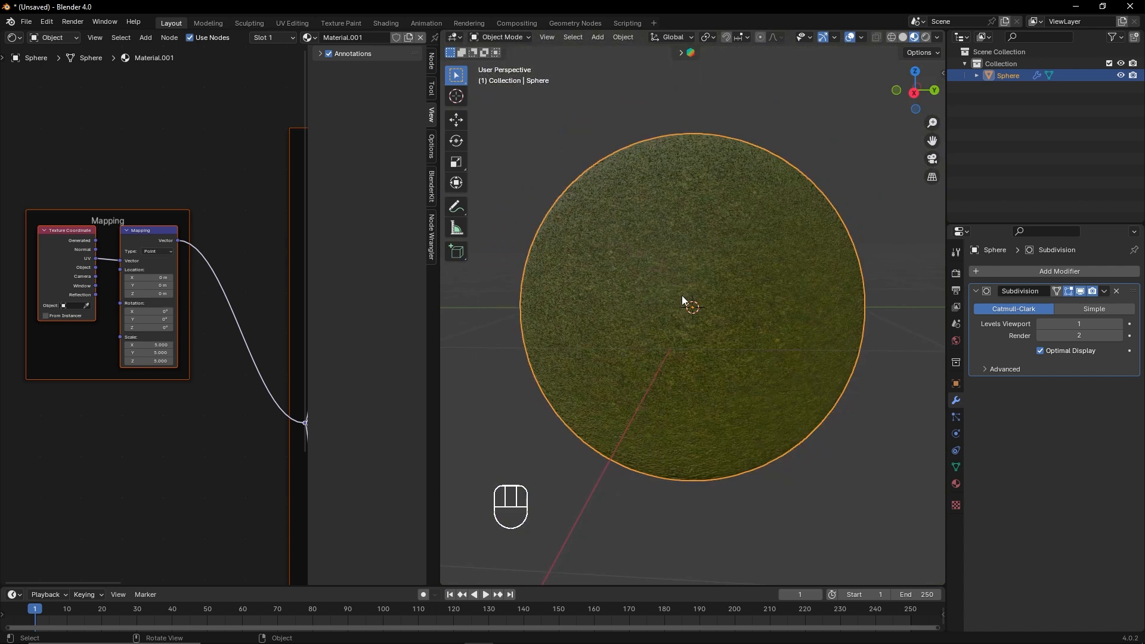
middle_click_drag(200, 424, 85, 400)
scroll(84, 400, "down", 8)
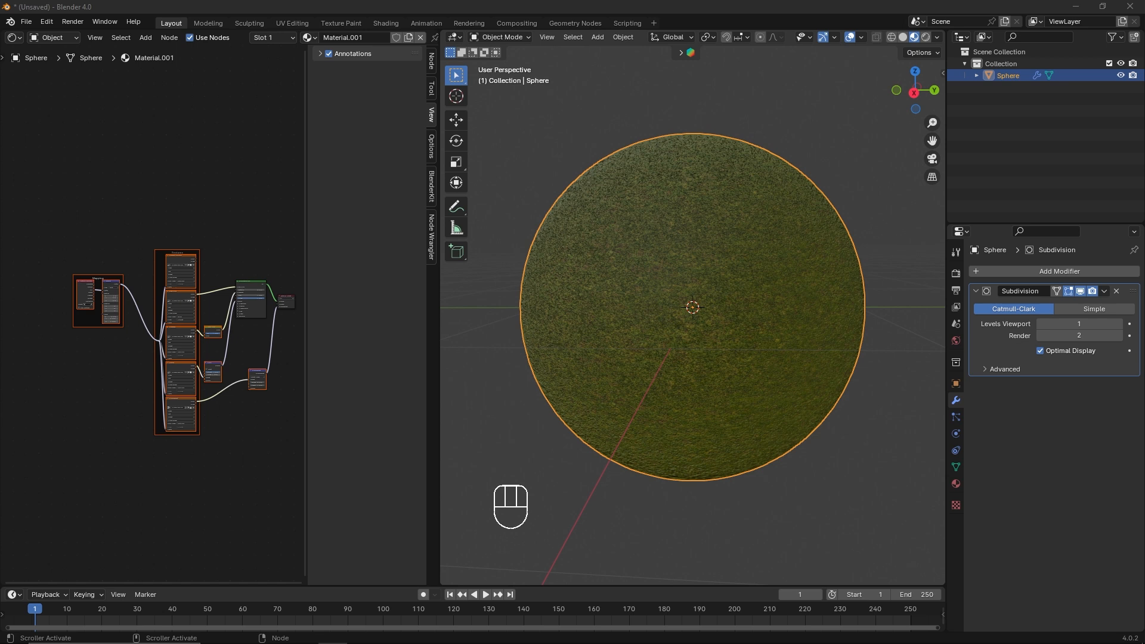
scroll(215, 302, "up", 3)
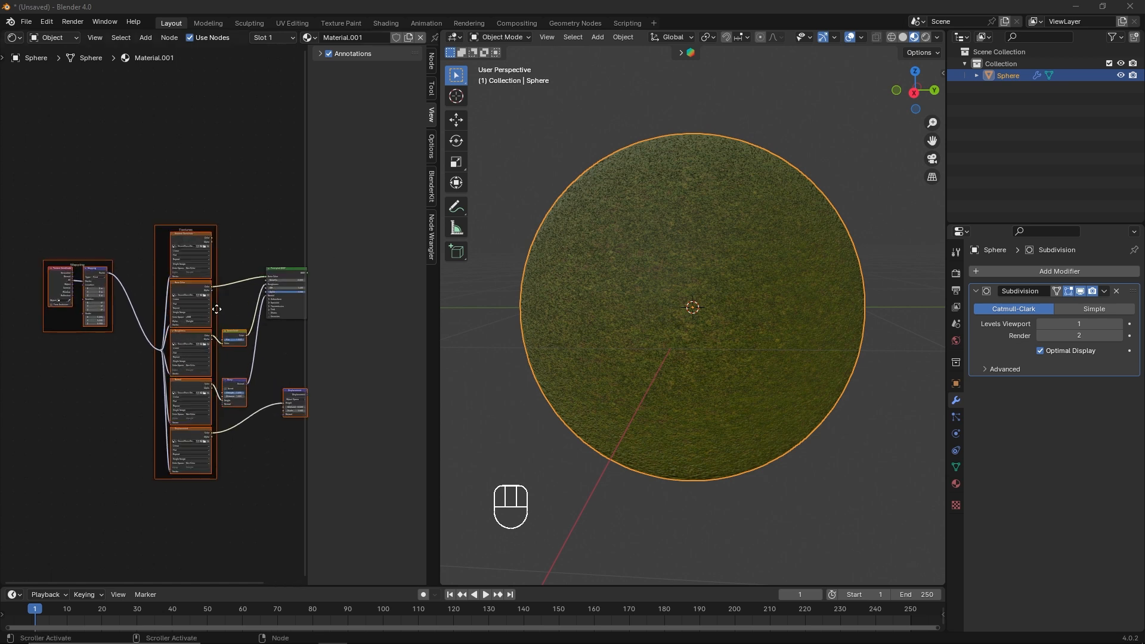
middle_click_drag(220, 356, 199, 324)
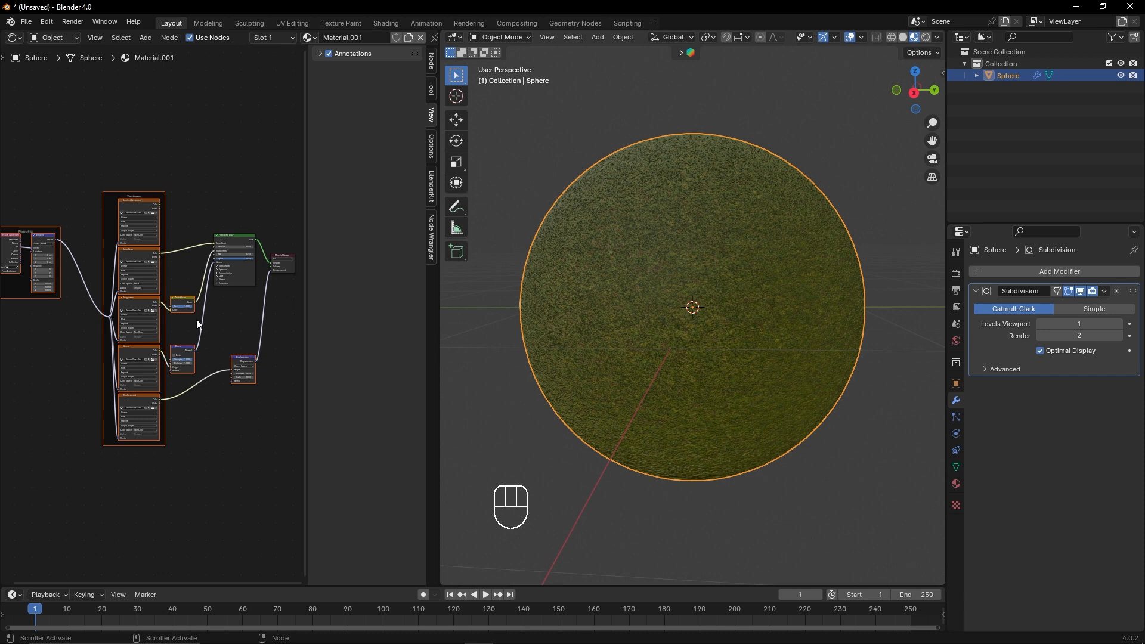